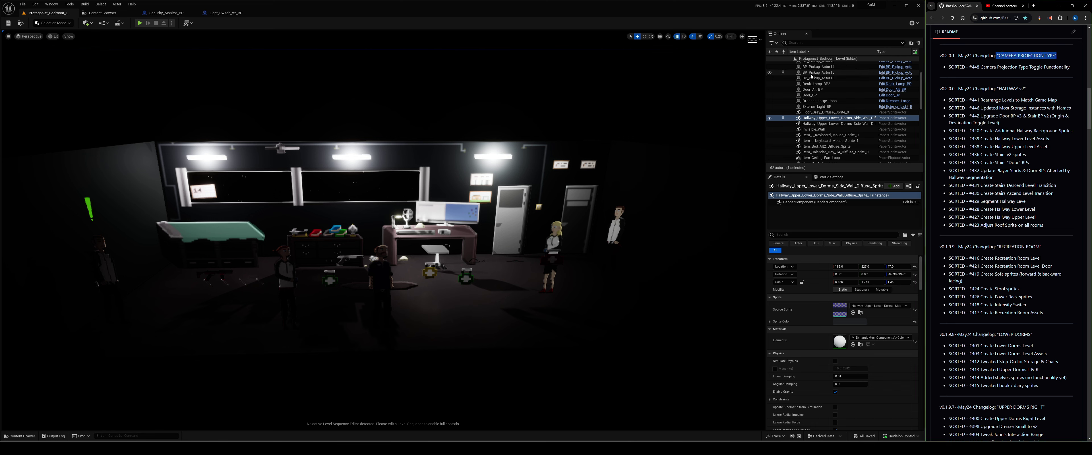
# Open the John_BP blueprint from the Content/Blueprints/Character/Protagonist folder.
pyautogui.click(104, 14)
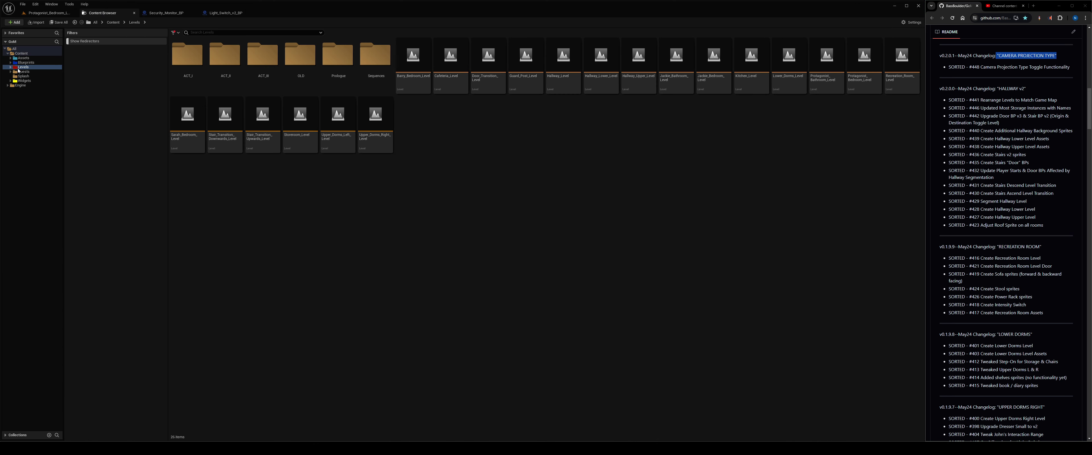
pyautogui.click(11, 63)
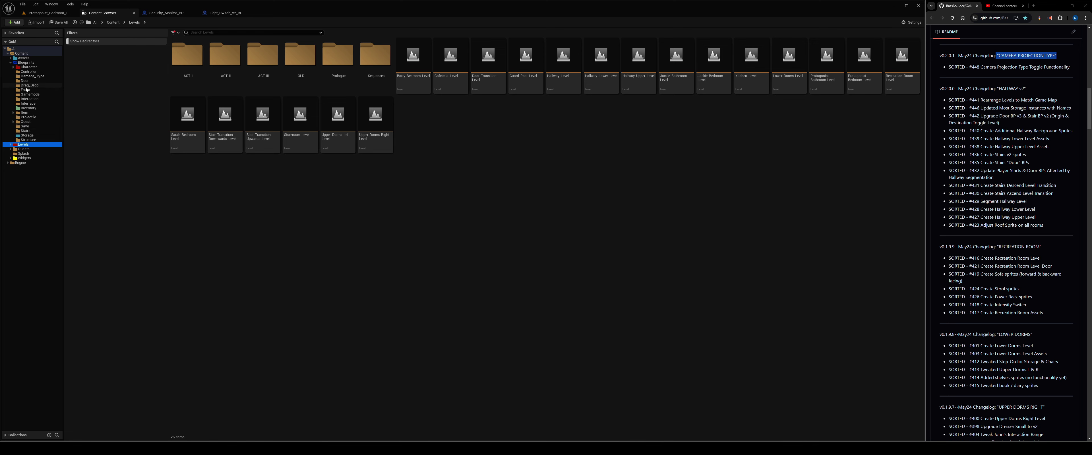
pyautogui.click(13, 67)
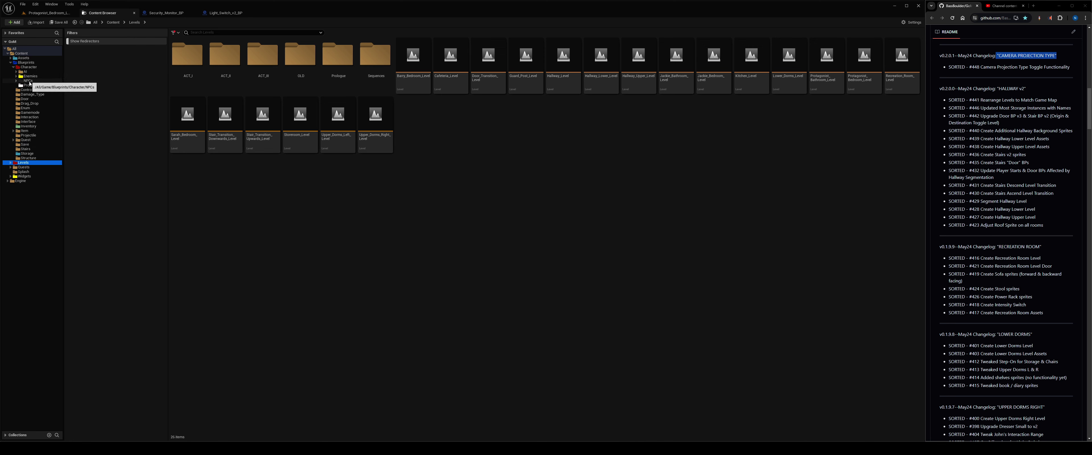
pyautogui.click(29, 85)
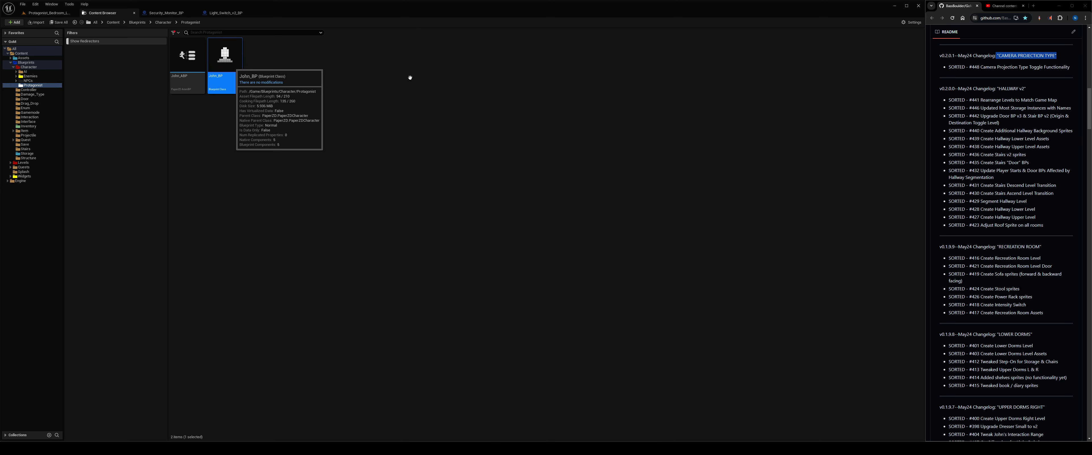
pyautogui.press('Return')
# Examine the Camera_Toggle input action in the Event Graph, including its Flip Flop and the Perspective and Orthographic Set Projection Mode nodes.
pyautogui.moveTo(572, 276); pyautogui.dragTo(562, 384, button='right')
pyautogui.scroll(1, 587, 380)
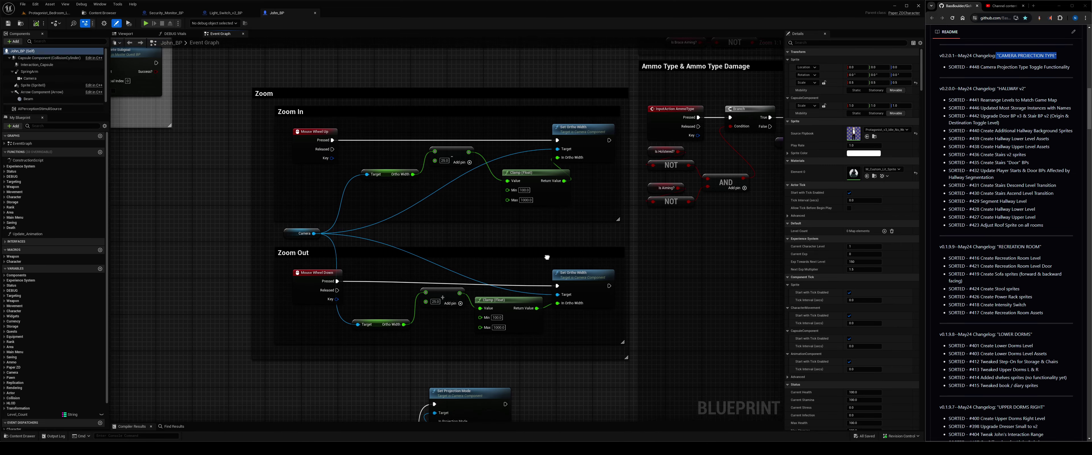
pyautogui.moveTo(546, 333); pyautogui.dragTo(351, 198, button='right')
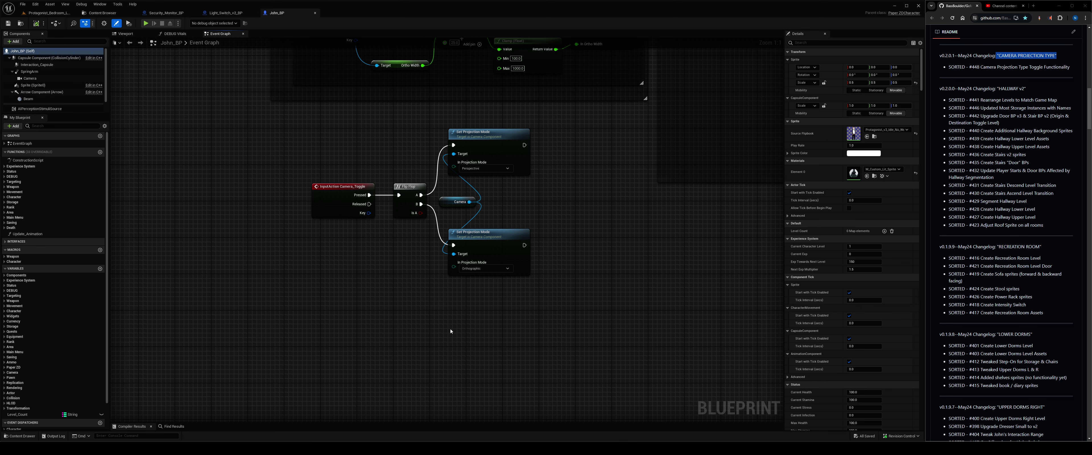
pyautogui.moveTo(395, 278); pyautogui.dragTo(380, 306, button='right')
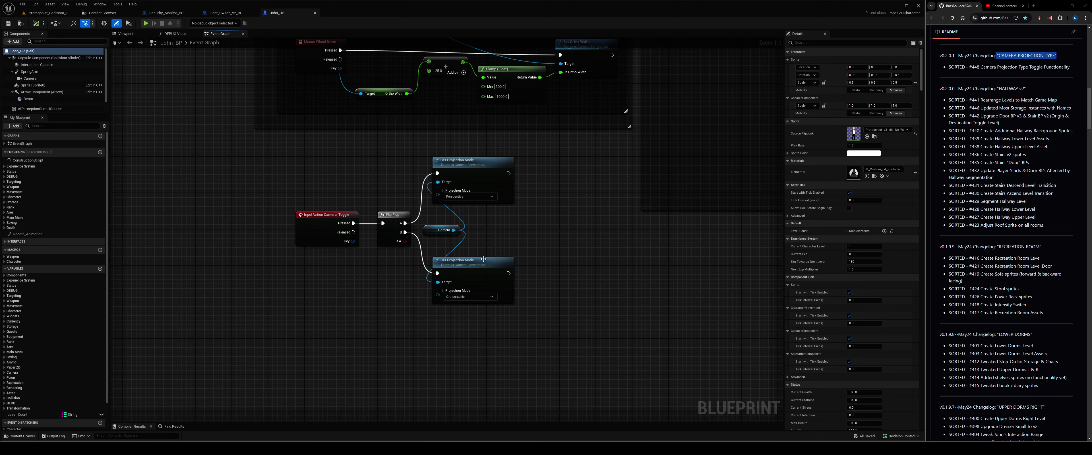
pyautogui.moveTo(229, 196); pyautogui.dragTo(413, 250)
pyautogui.click(550, 225)
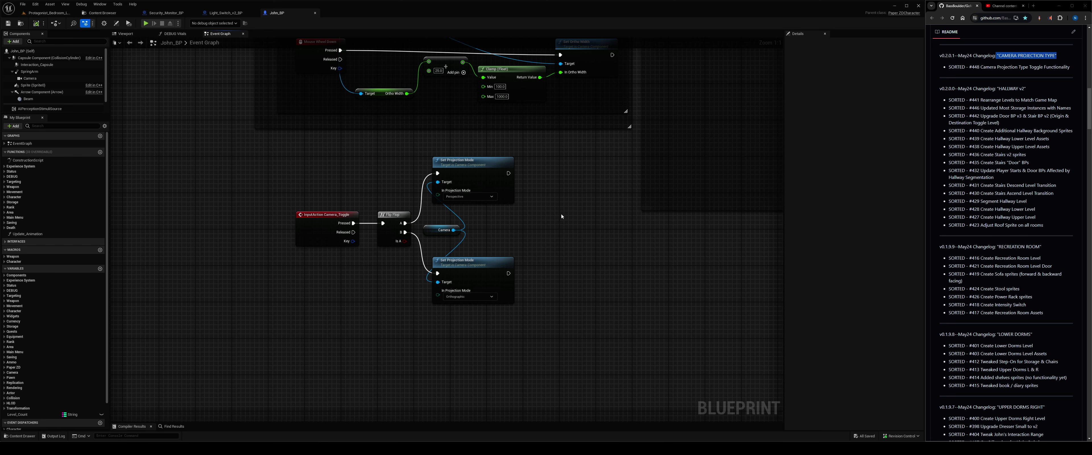
pyautogui.moveTo(332, 159); pyautogui.dragTo(335, 161)
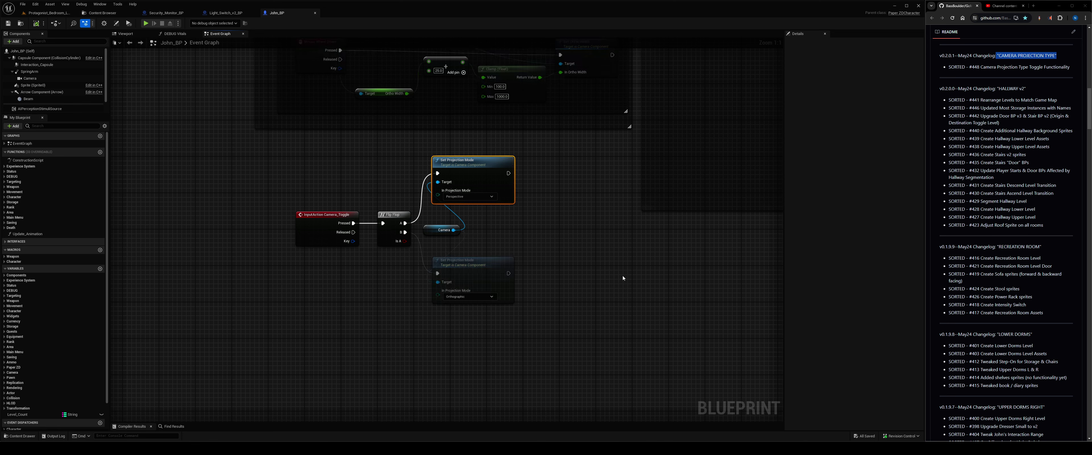
pyautogui.moveTo(622, 275); pyautogui.dragTo(394, 283)
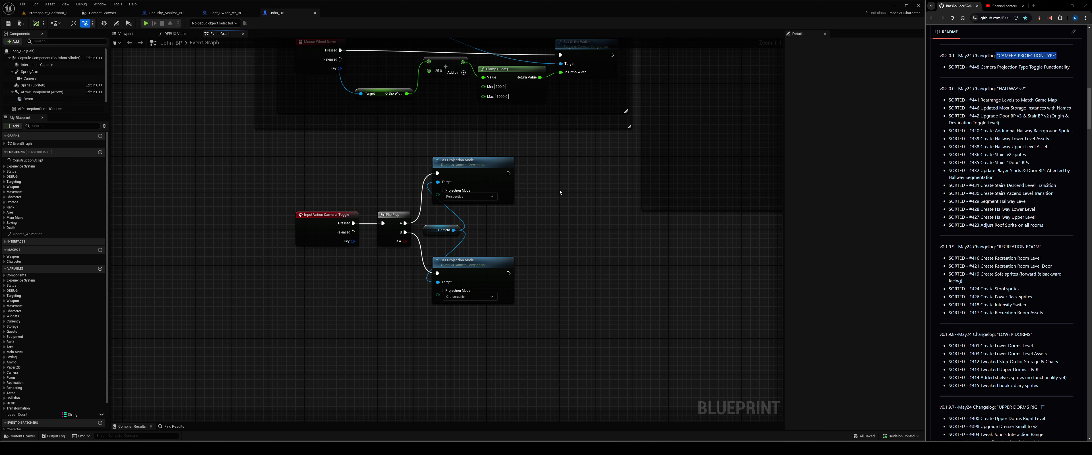
pyautogui.click(491, 158)
pyautogui.moveTo(565, 287); pyautogui.dragTo(378, 297)
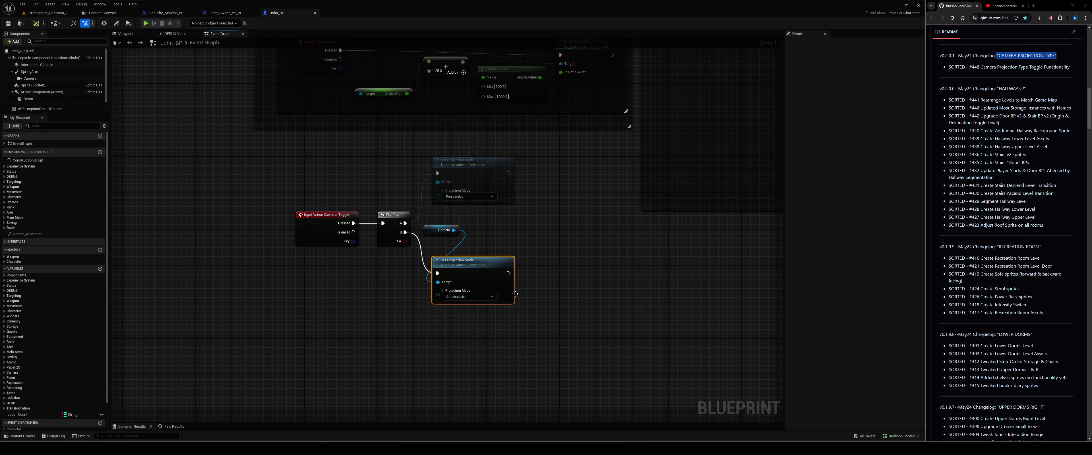
pyautogui.click(542, 258)
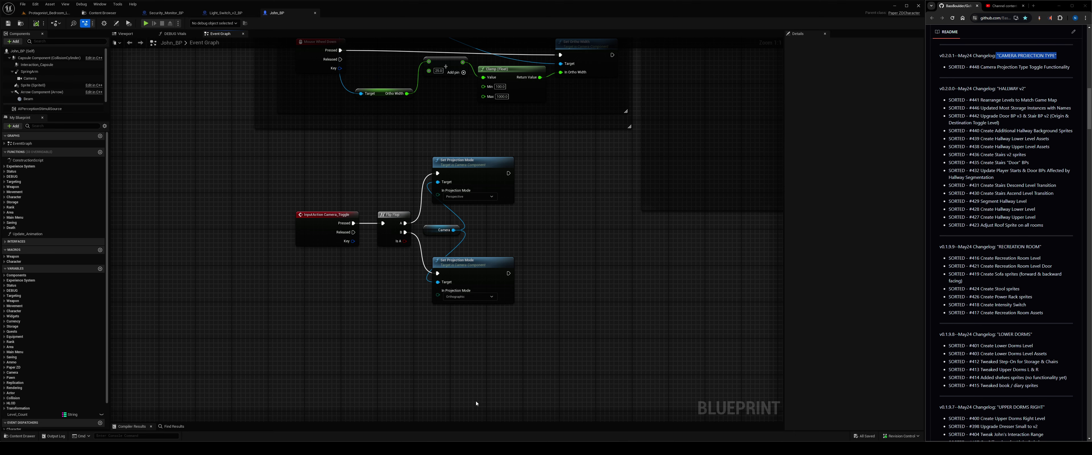
# Play-test the Protagonist bedroom level, start the game from its main menu, and walk the character through the door into the hallway.
pyautogui.click(41, 13)
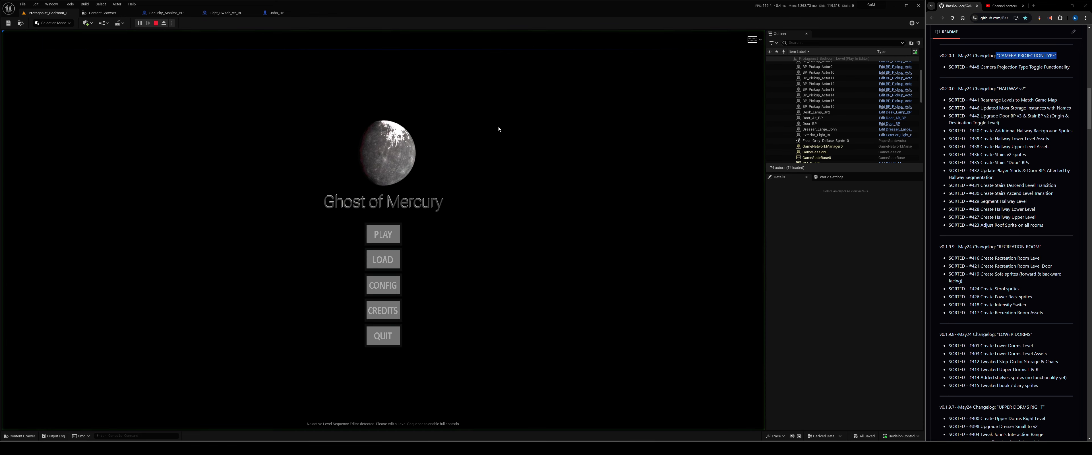
pyautogui.click(387, 242)
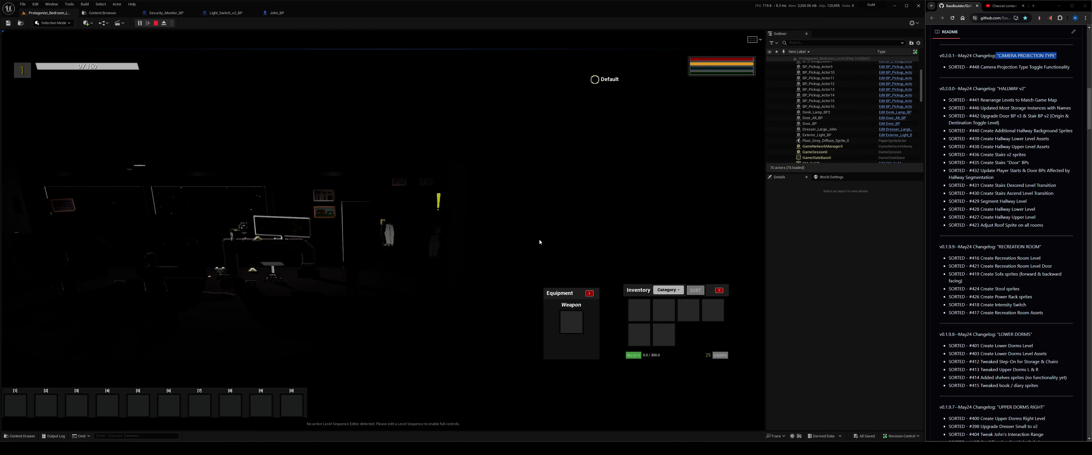
pyautogui.press('d')
pyautogui.press('e')
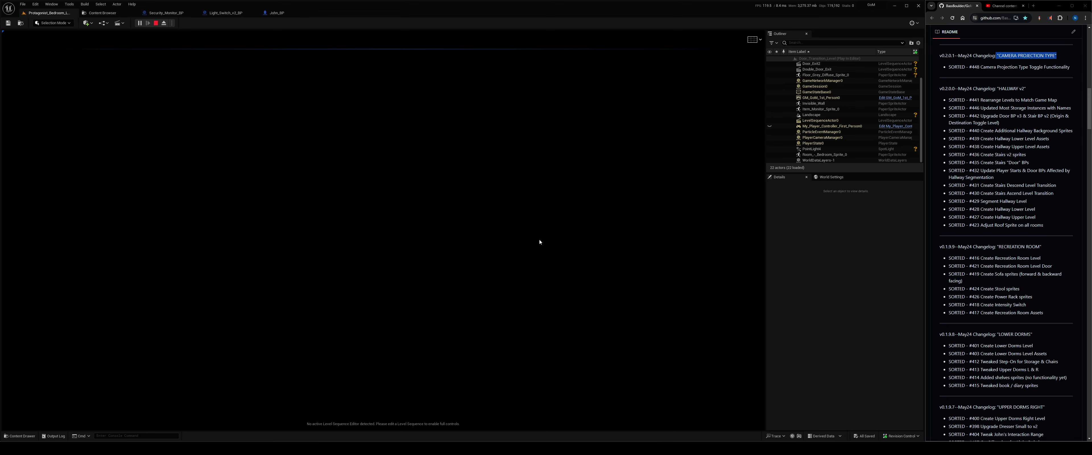
pyautogui.press('d')
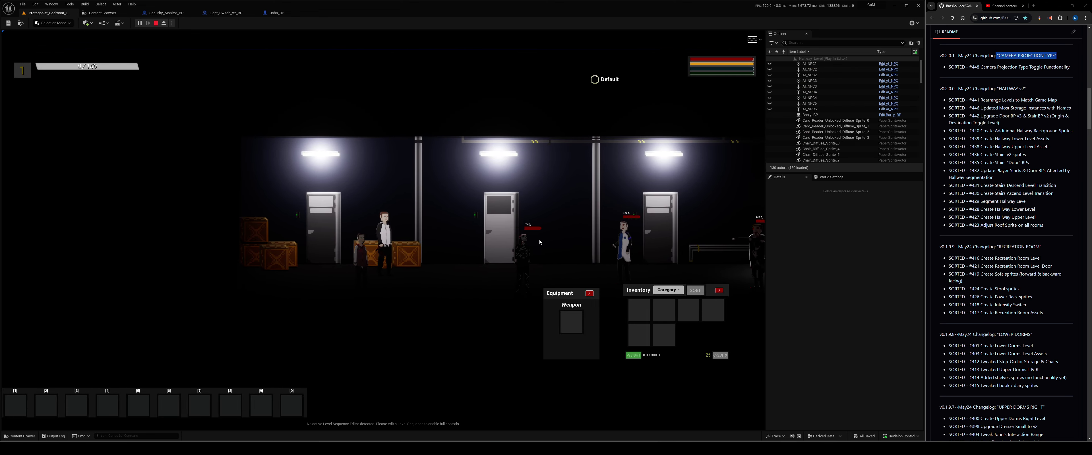
# Toggle the camera repeatedly between perspective and orthographic projection while walking the character along the hallway.
pyautogui.press('p')
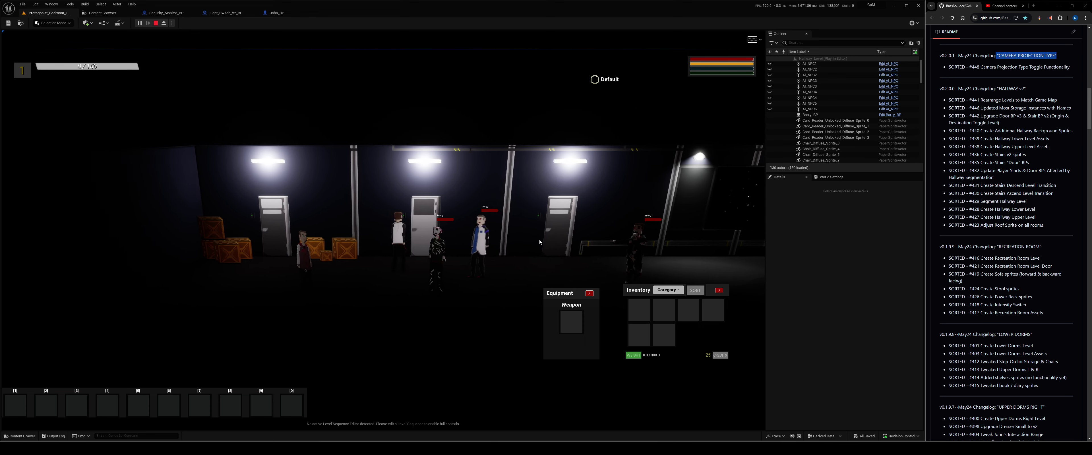
pyautogui.press('p')
pyautogui.press('p')
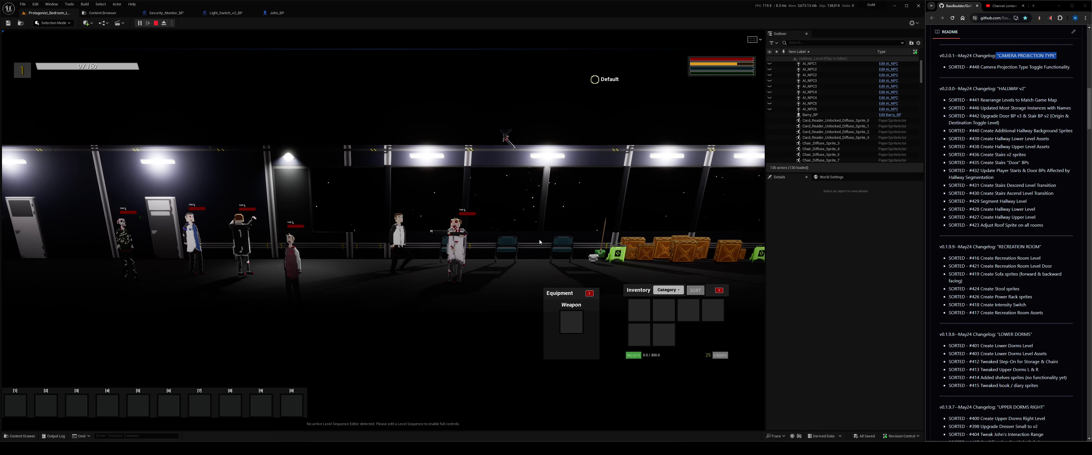
pyautogui.press('p')
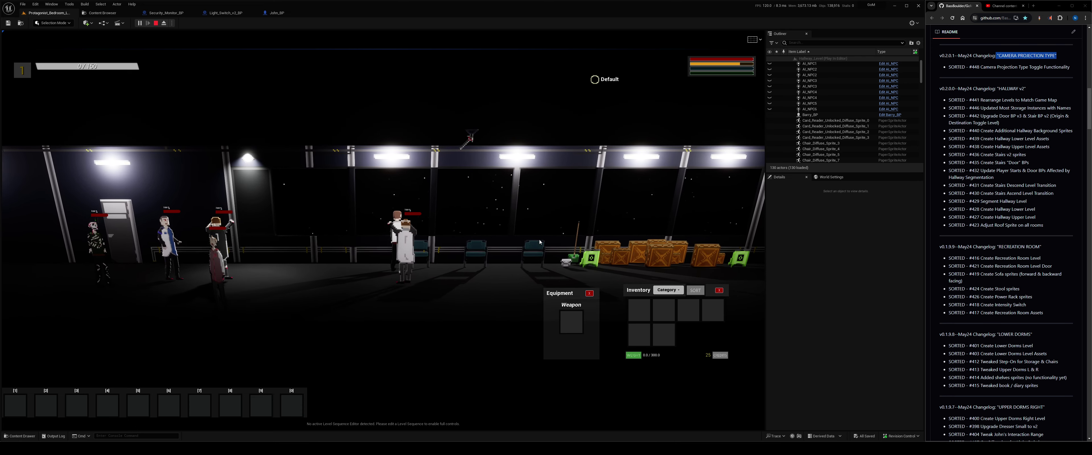
pyautogui.press('p')
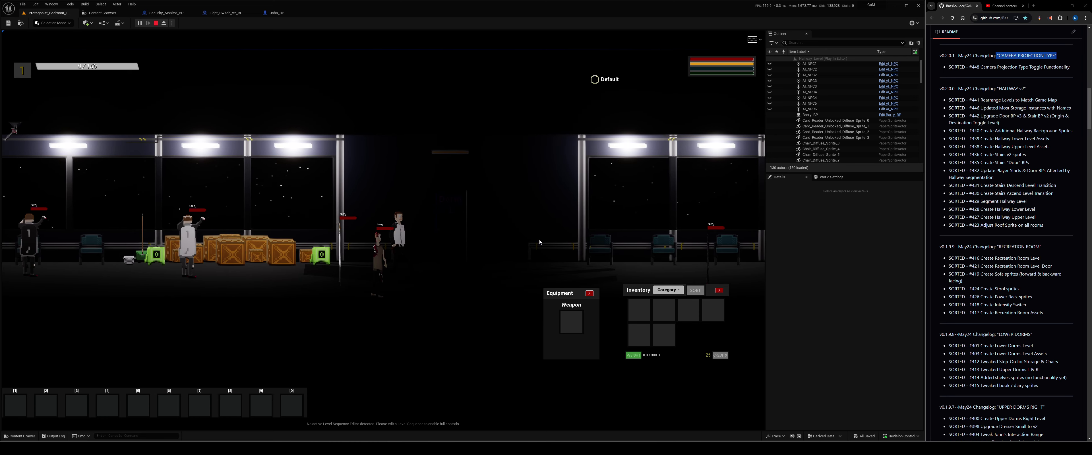
# Enter the lower dorms and walk the character back and forth to inspect the room in perspective projection.
pyautogui.press('e')
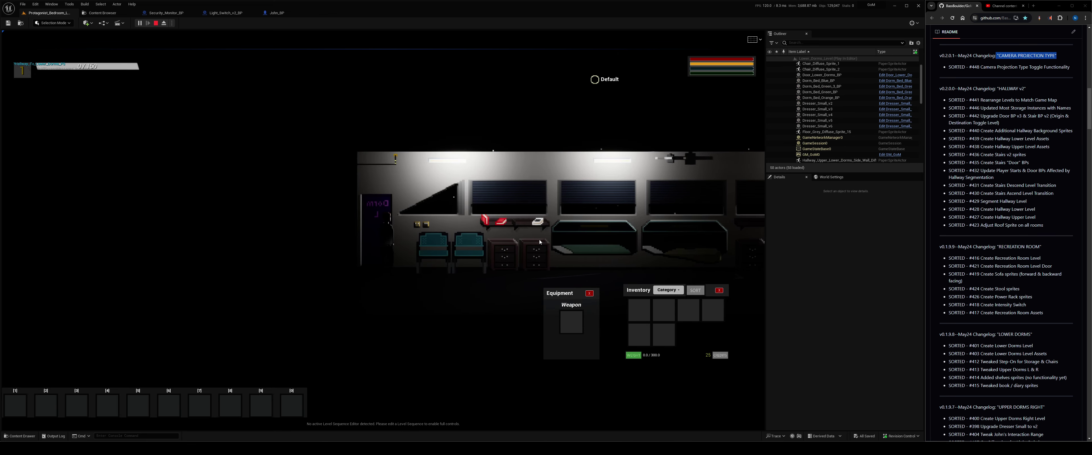
pyautogui.press('d')
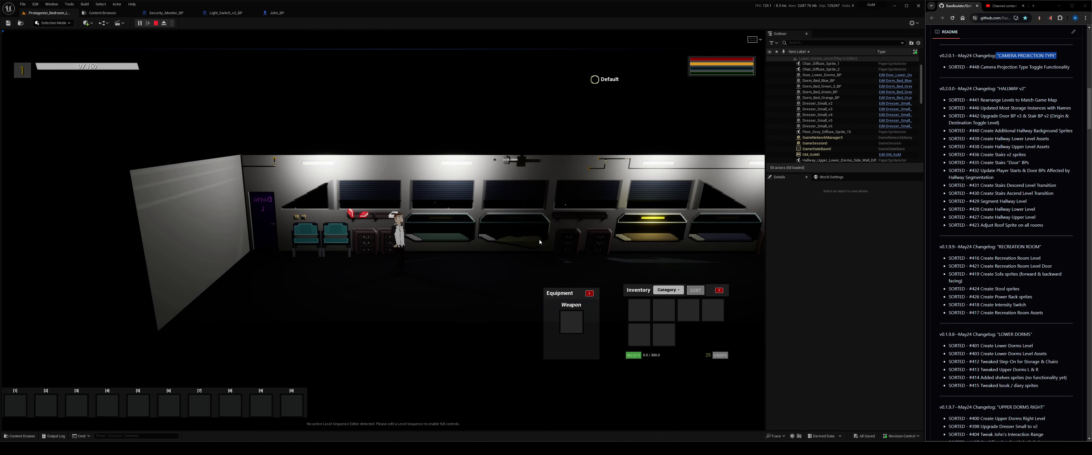
pyautogui.press('d')
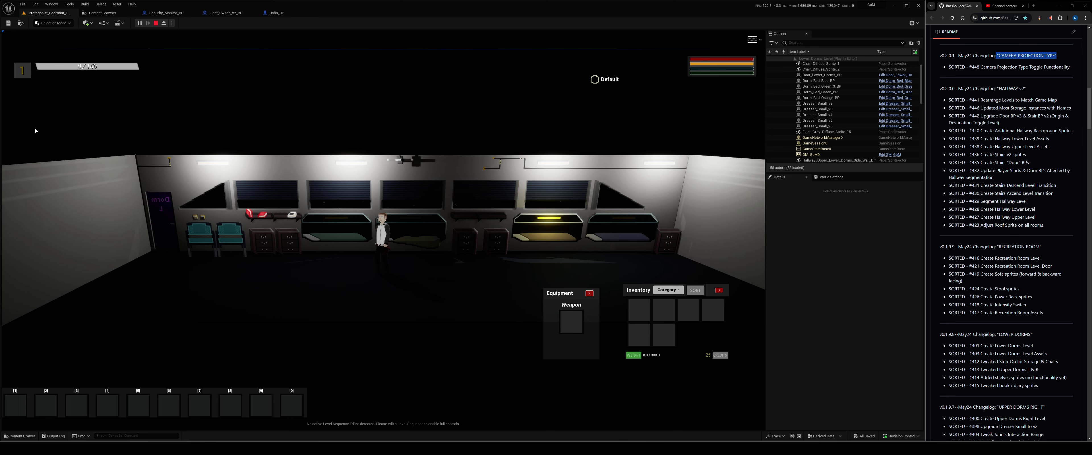
pyautogui.press('a')
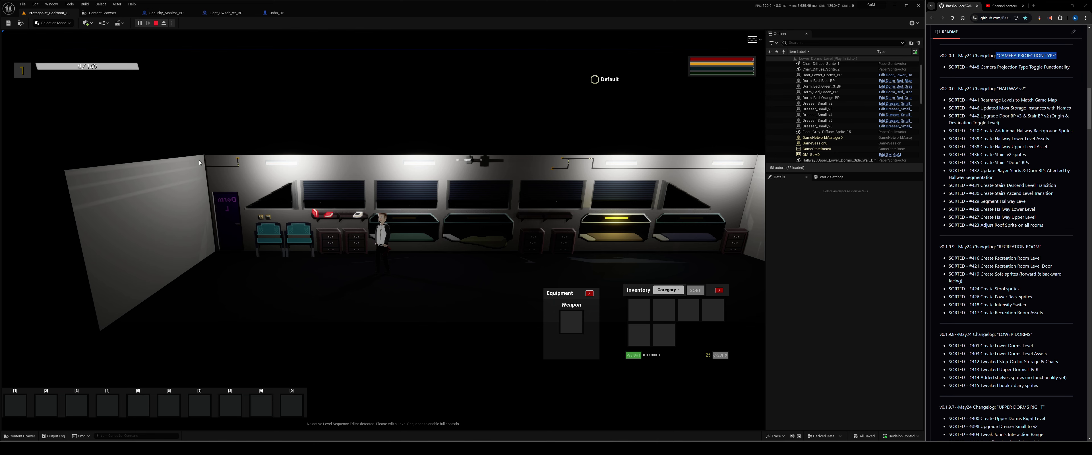
pyautogui.press('d')
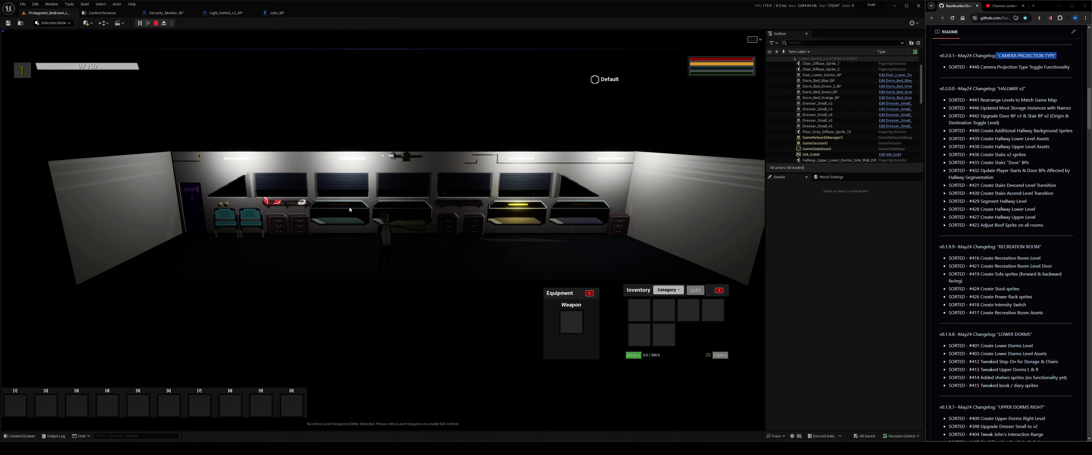
pyautogui.press('d')
pyautogui.press('d')
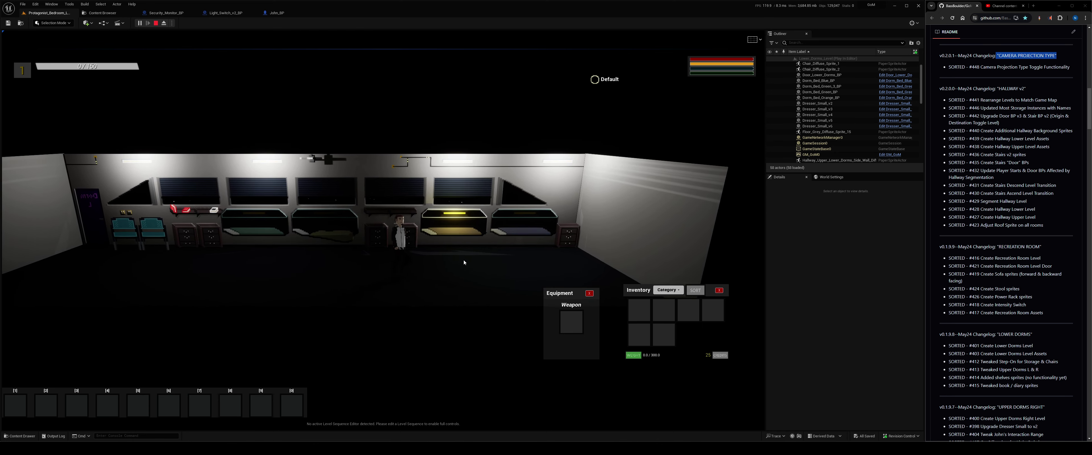
pyautogui.press('a')
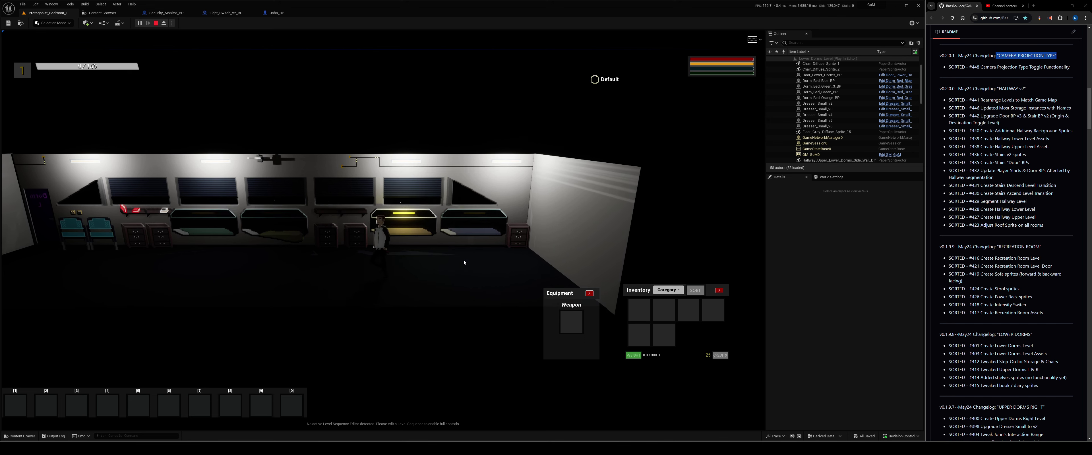
pyautogui.press('a')
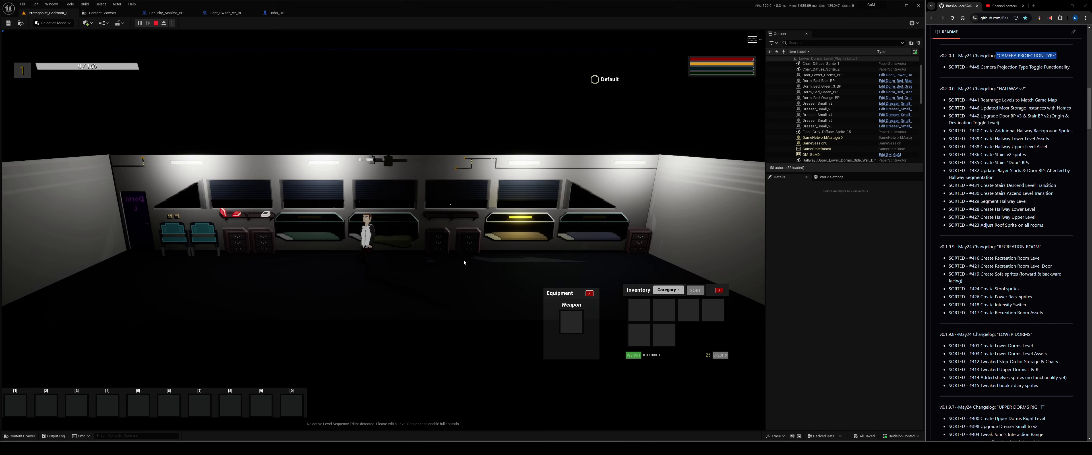
# Switch the lower dorms view to orthographic projection, walk the character from end to end, and return to perspective.
pyautogui.press('a')
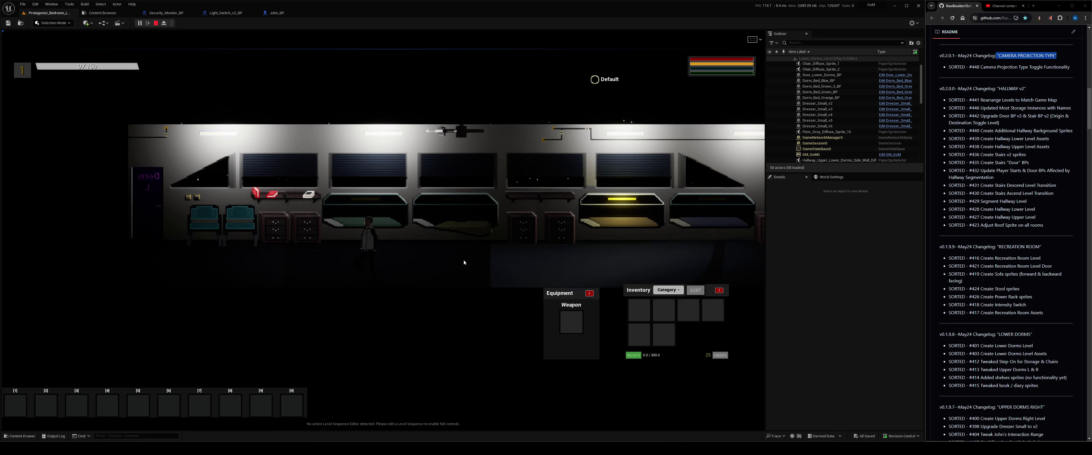
pyautogui.press('a')
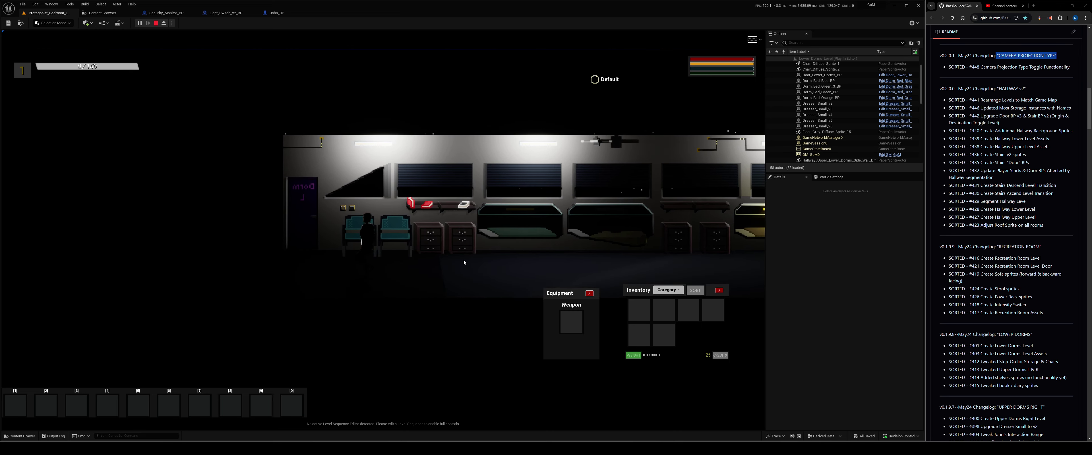
pyautogui.press('d')
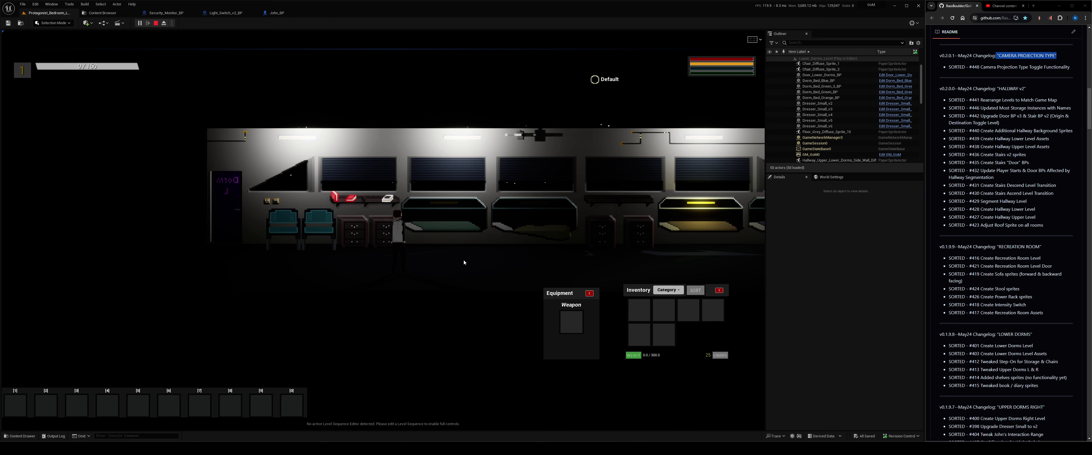
pyautogui.press('d')
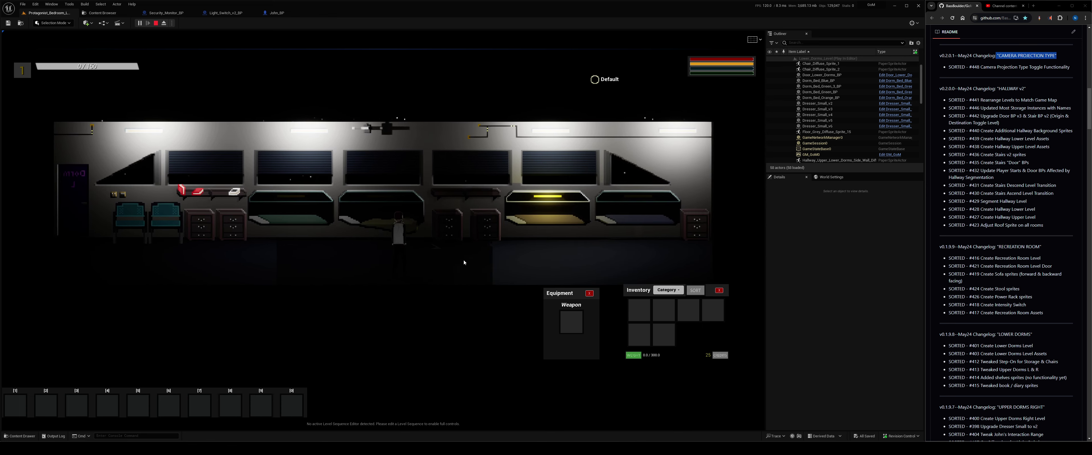
pyautogui.press('d')
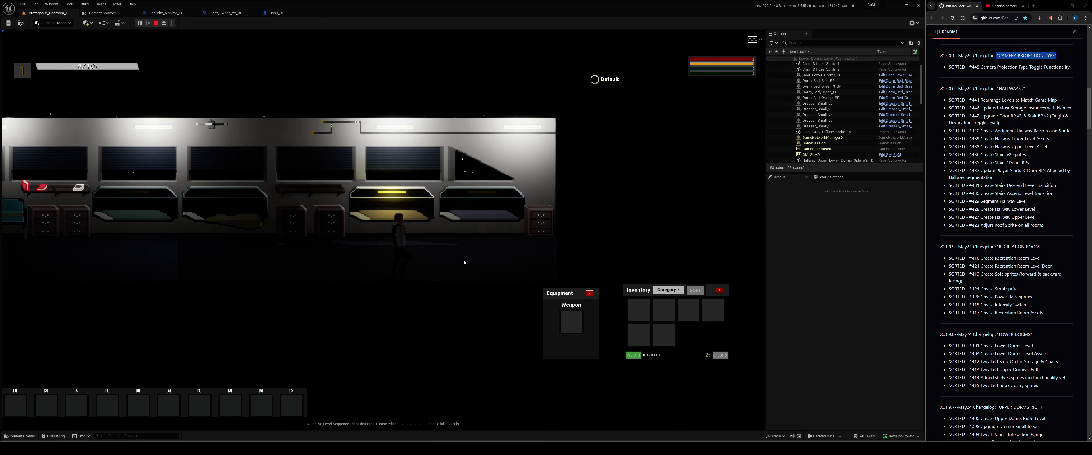
pyautogui.press('a')
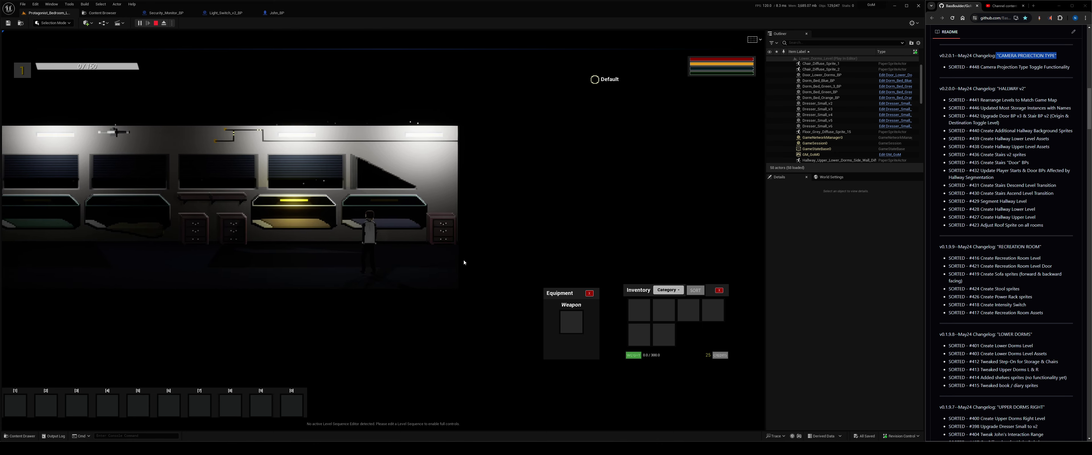
pyautogui.press('d')
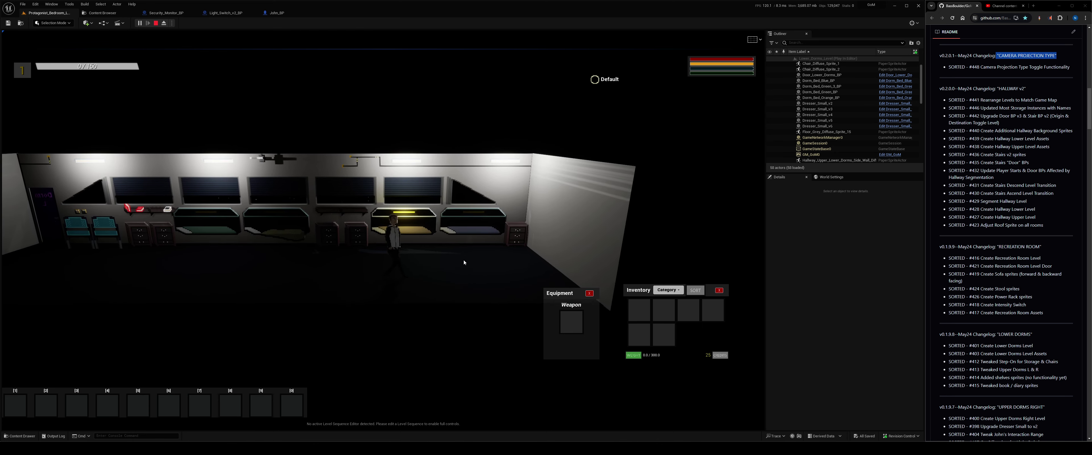
# Walk the character from the far beds toward the door end of the lower dorms in perspective projection.
pyautogui.press('a')
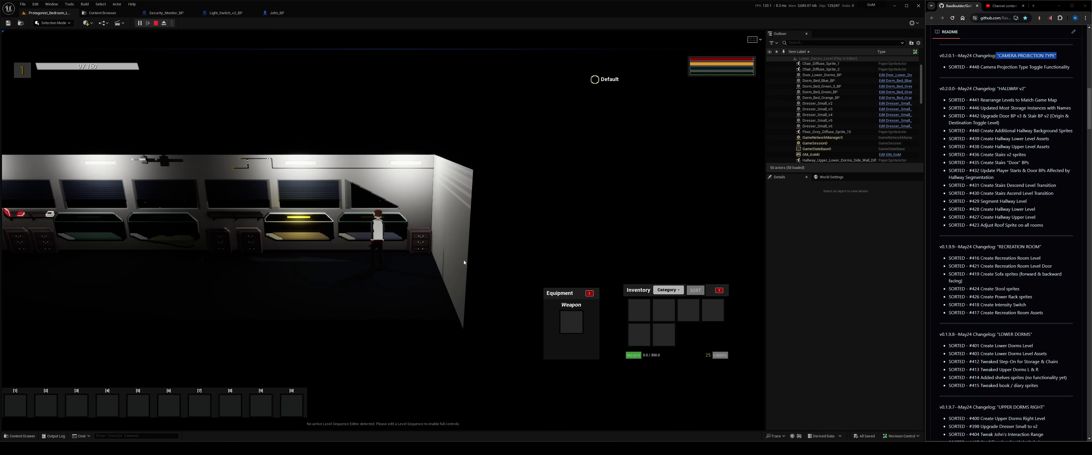
pyautogui.press('a')
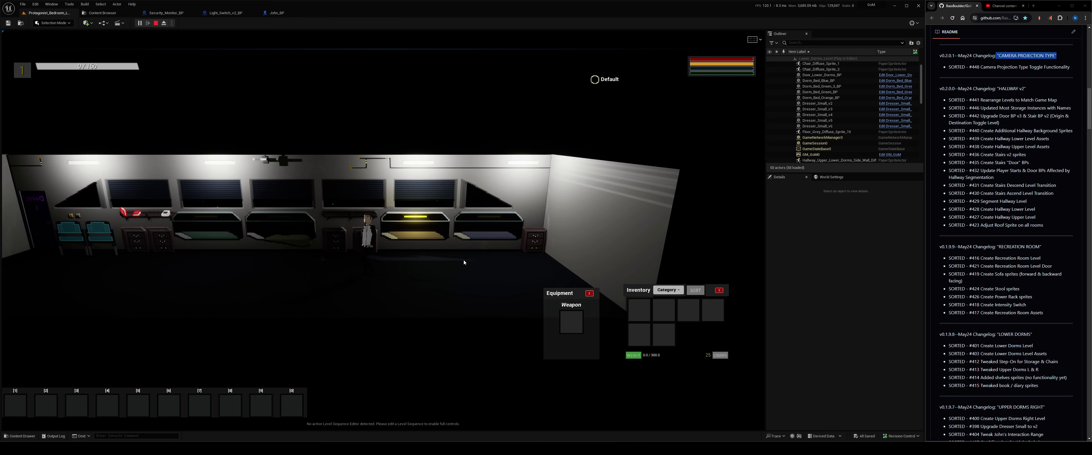
pyautogui.press('a')
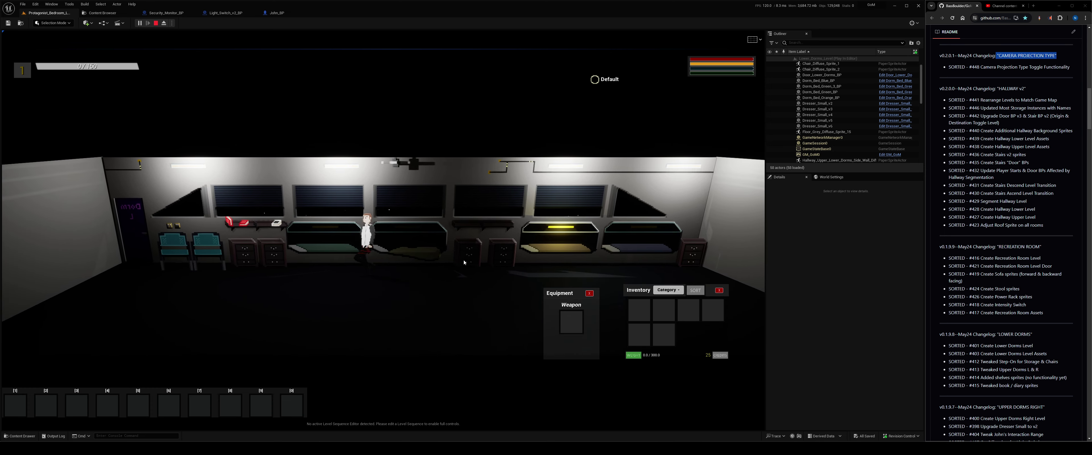
pyautogui.press('a')
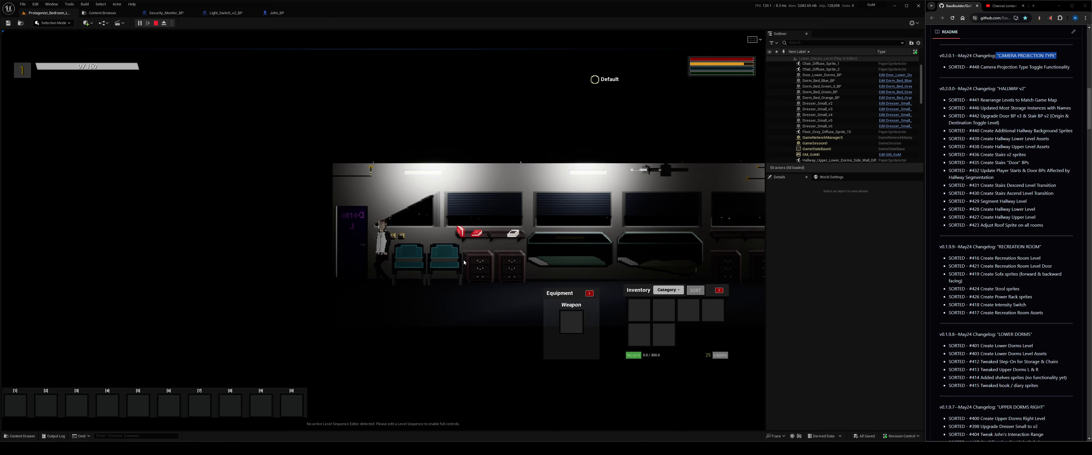
# Check the orthographic view by walking the character around the chairs and dressers near the dorm door and back toward the room's middle.
pyautogui.press('d')
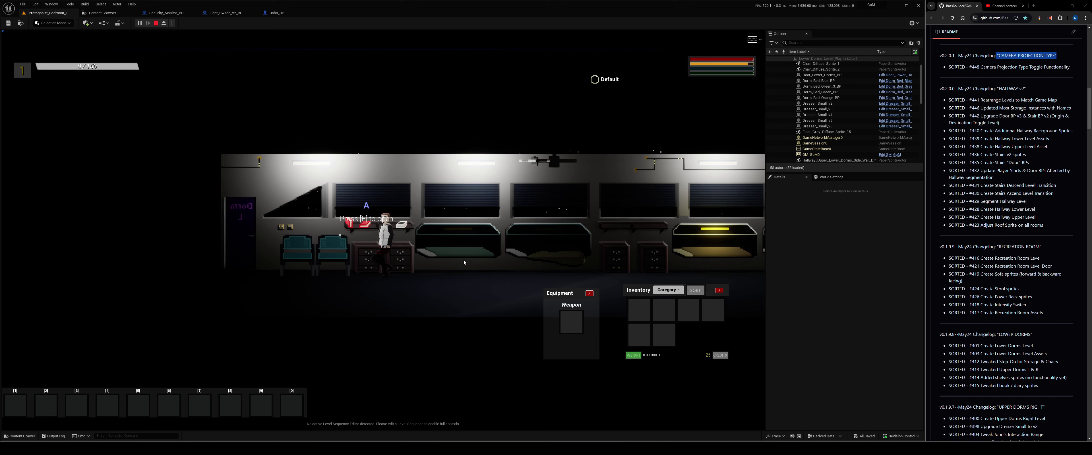
pyautogui.press('a')
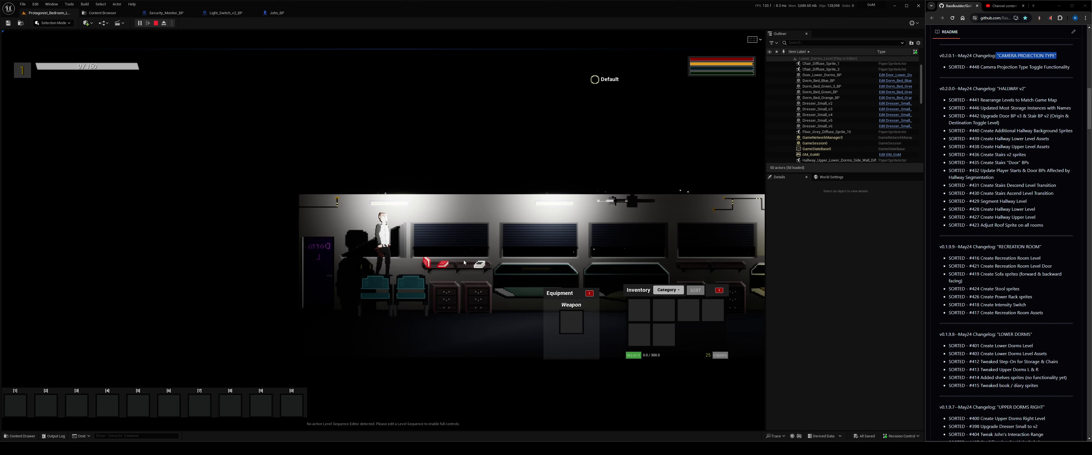
pyautogui.press('a')
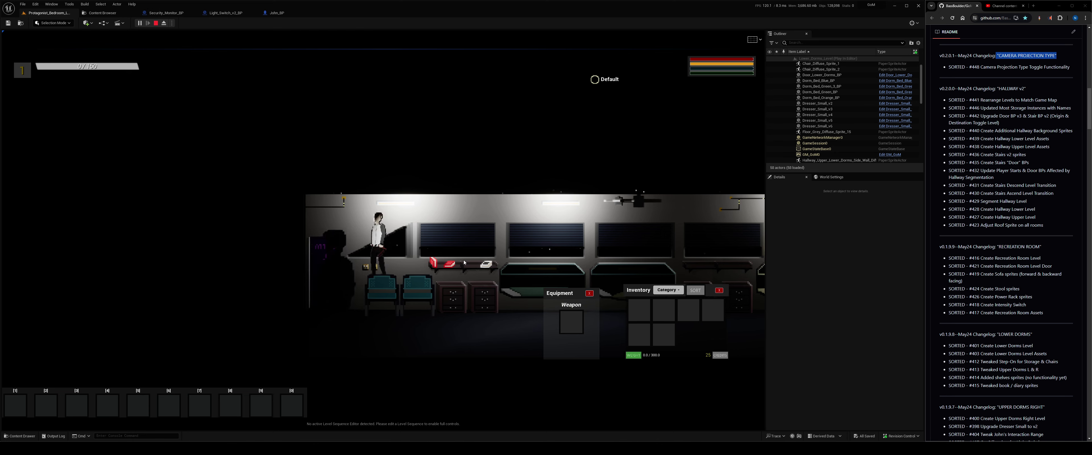
pyautogui.press('d')
pyautogui.press('s')
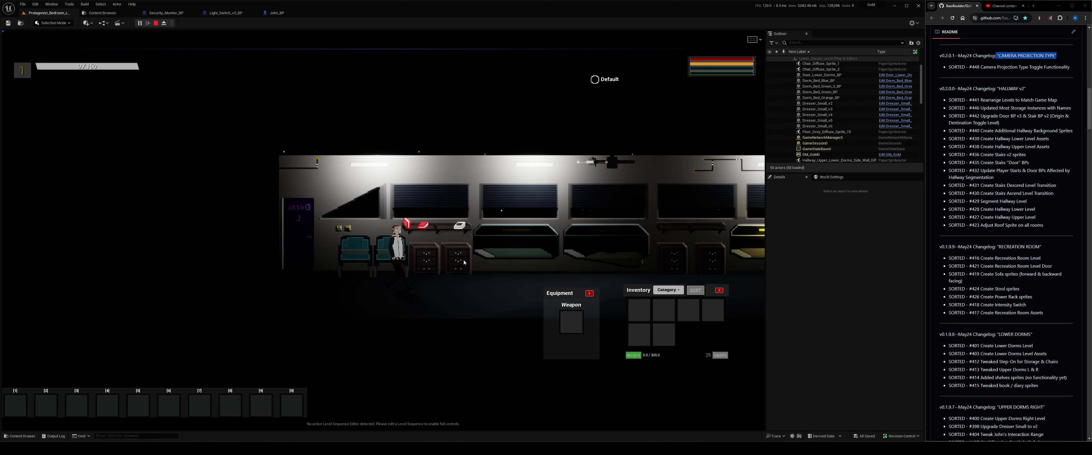
pyautogui.press('d')
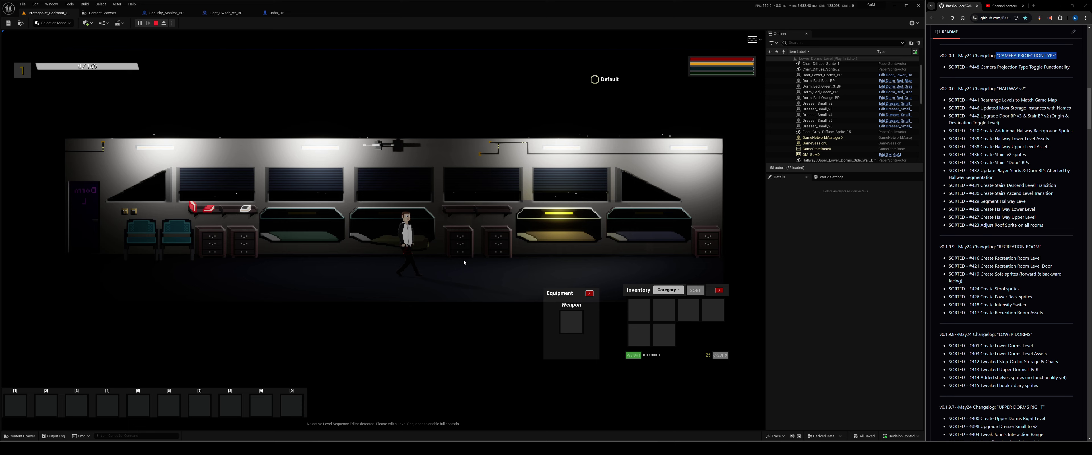
# Return to perspective projection and walk the character to the far wall and back to the middle beds.
pyautogui.press('d')
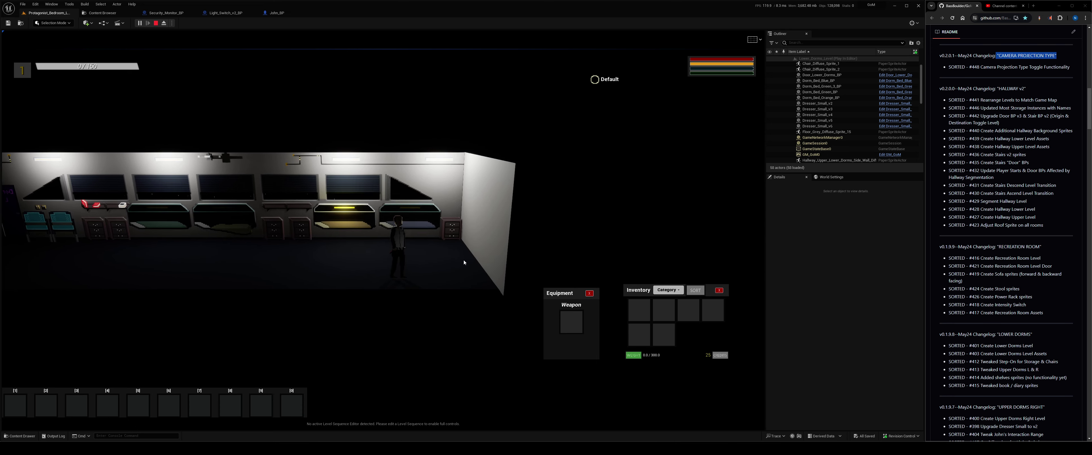
pyautogui.press('d')
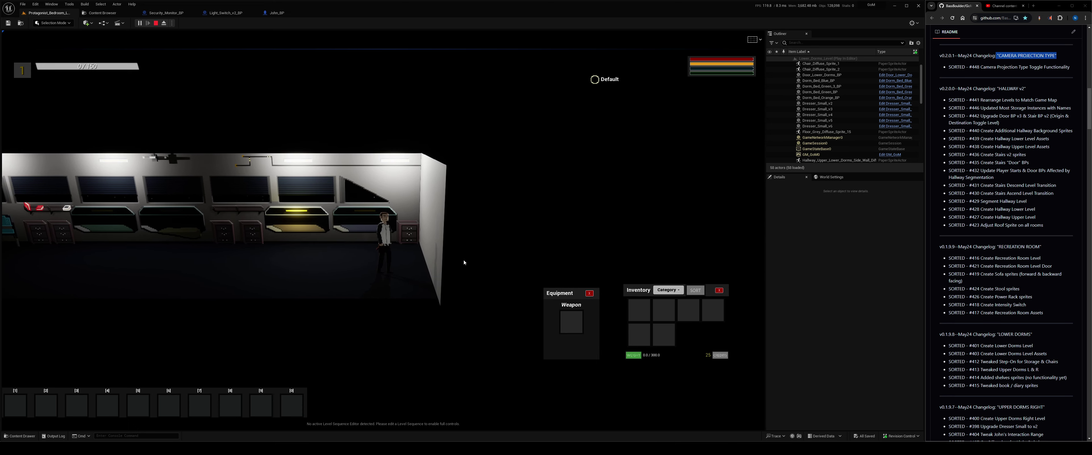
pyautogui.press('a')
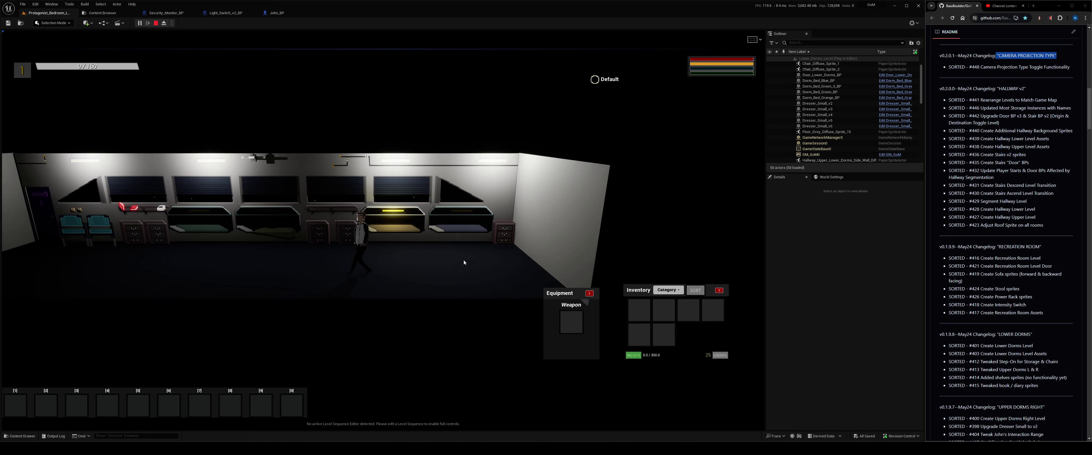
pyautogui.press('a')
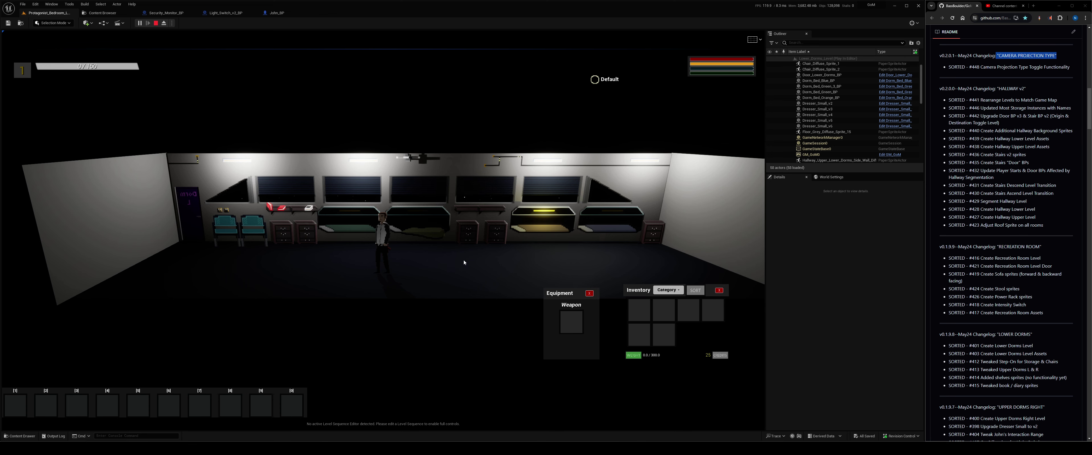
pyautogui.press('d')
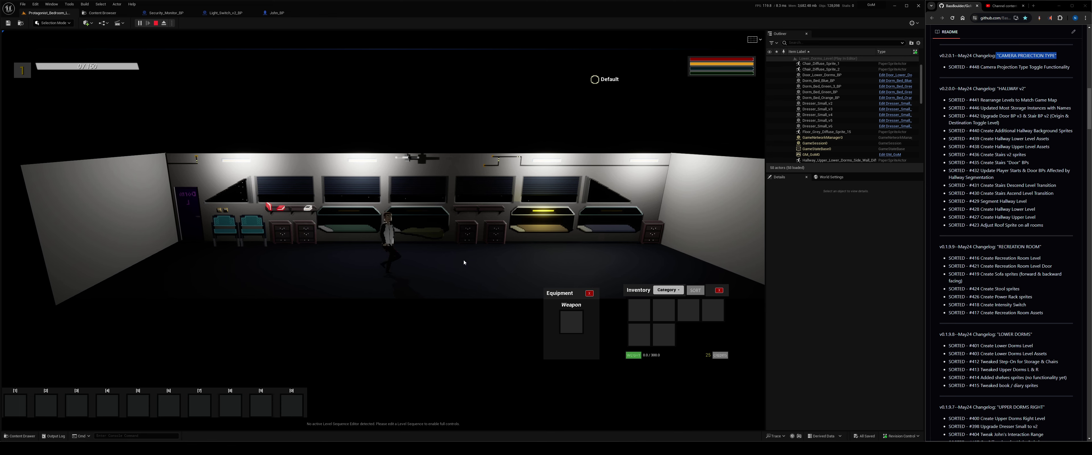
pyautogui.press('a')
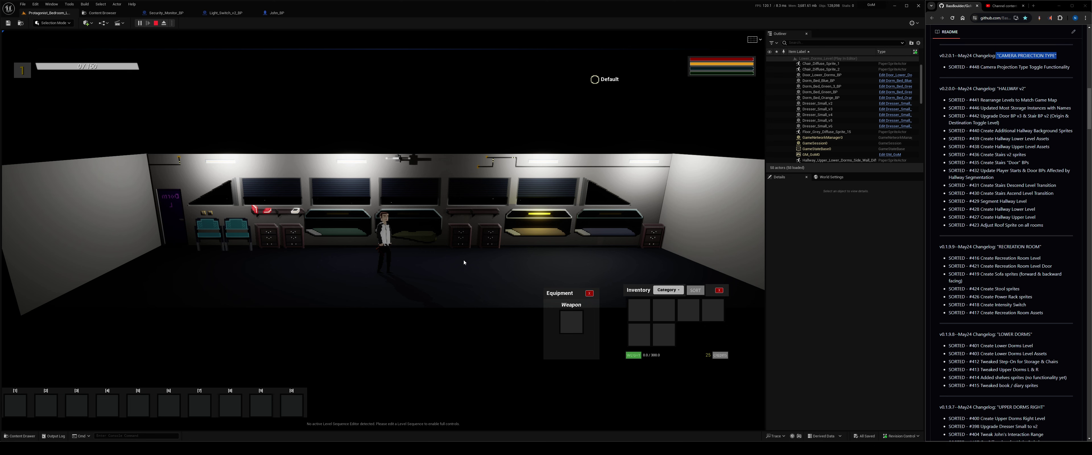
# Compare orthographic and perspective projection while walking the character toward the yellow-lit bed at the far end.
pyautogui.press('d')
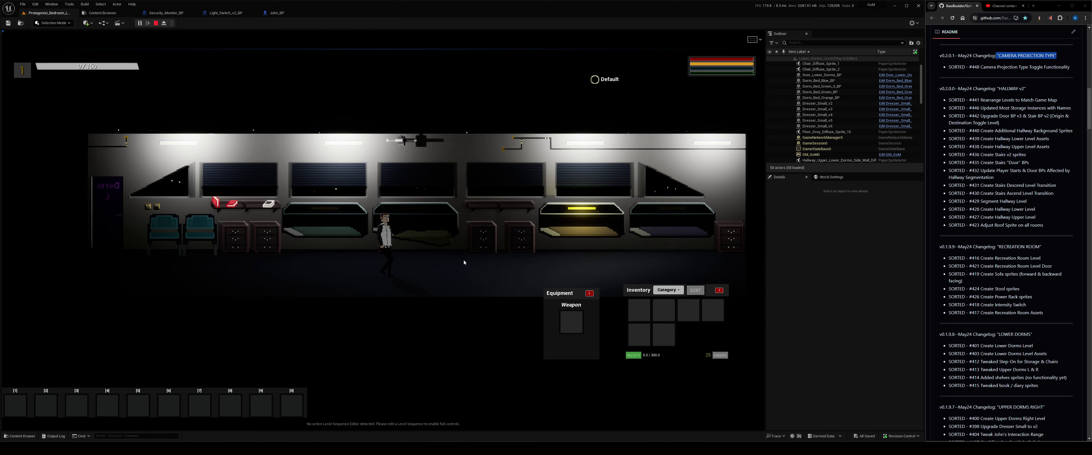
pyautogui.press('d')
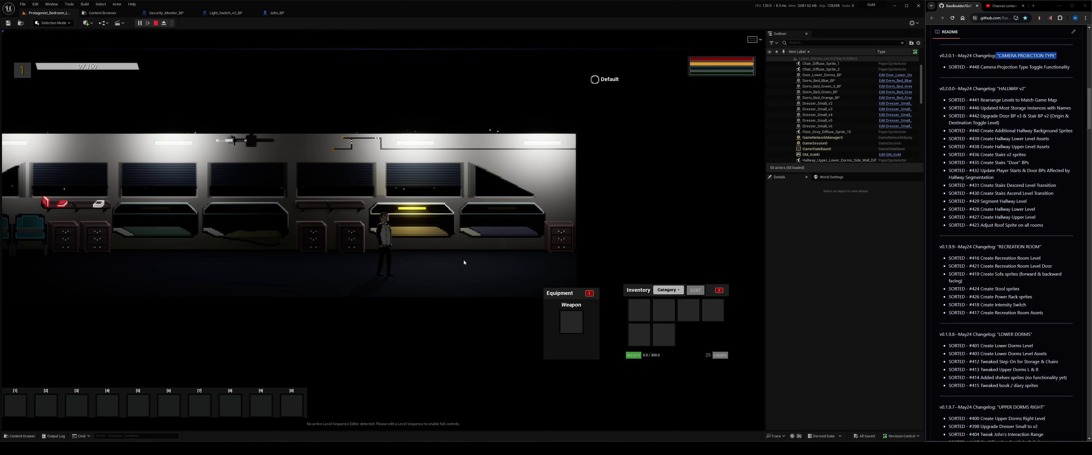
pyautogui.press('p')
pyautogui.press('d')
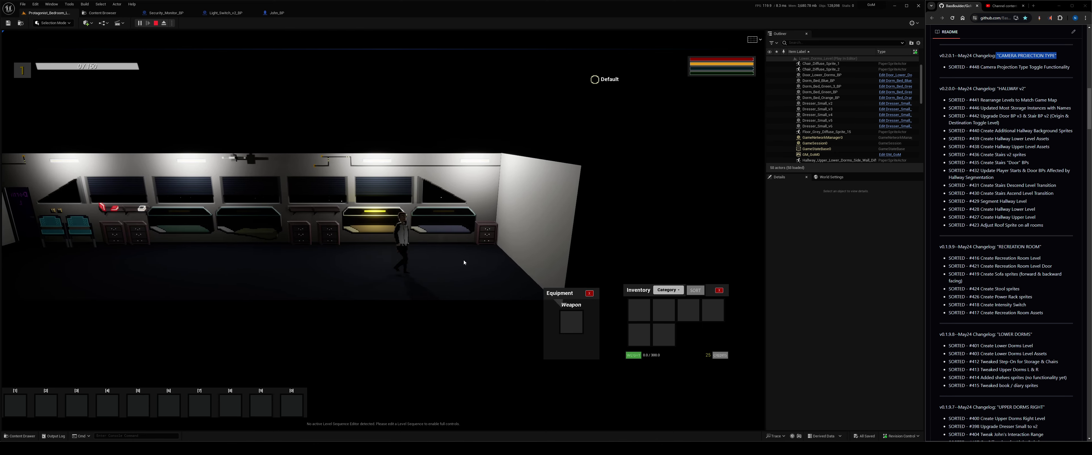
pyautogui.press('a')
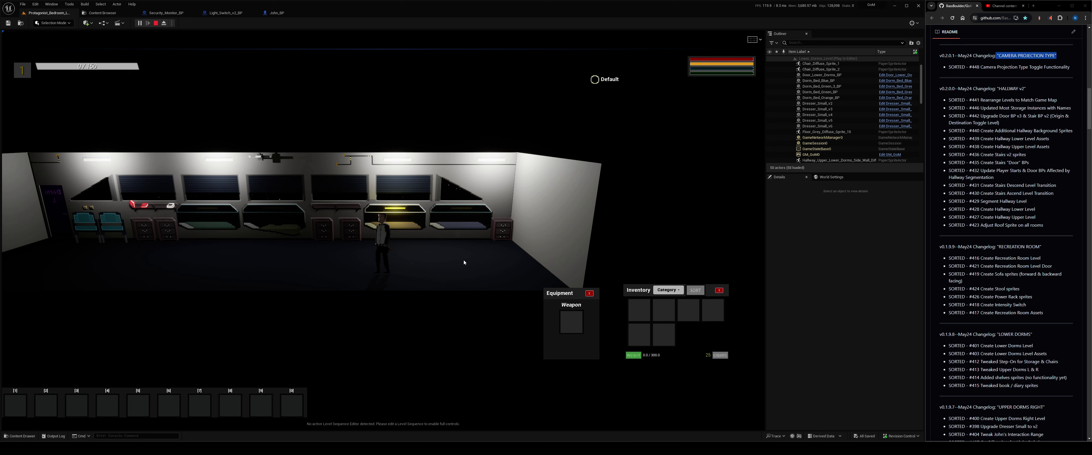
# Toggle the camera between perspective and orthographic projection once more near the middle dressers, and end the play session.
pyautogui.press('c')
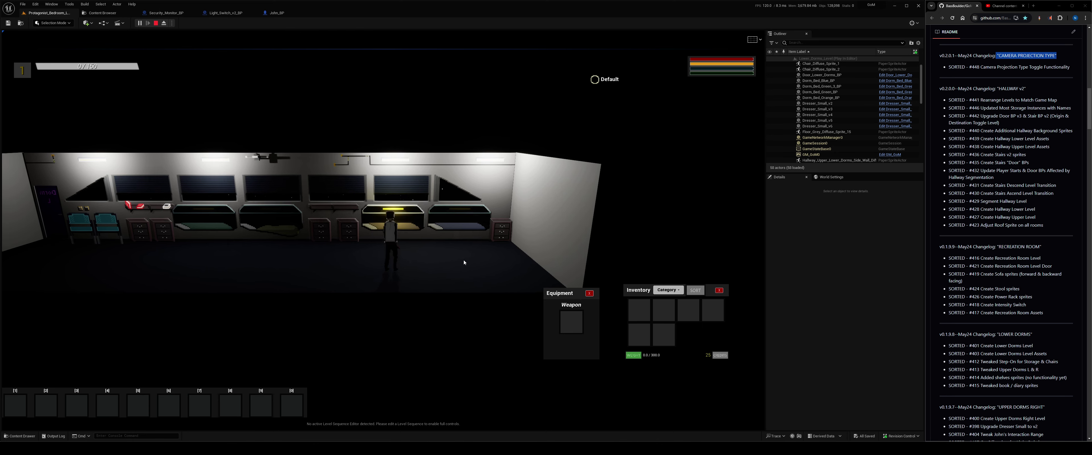
pyautogui.press('a')
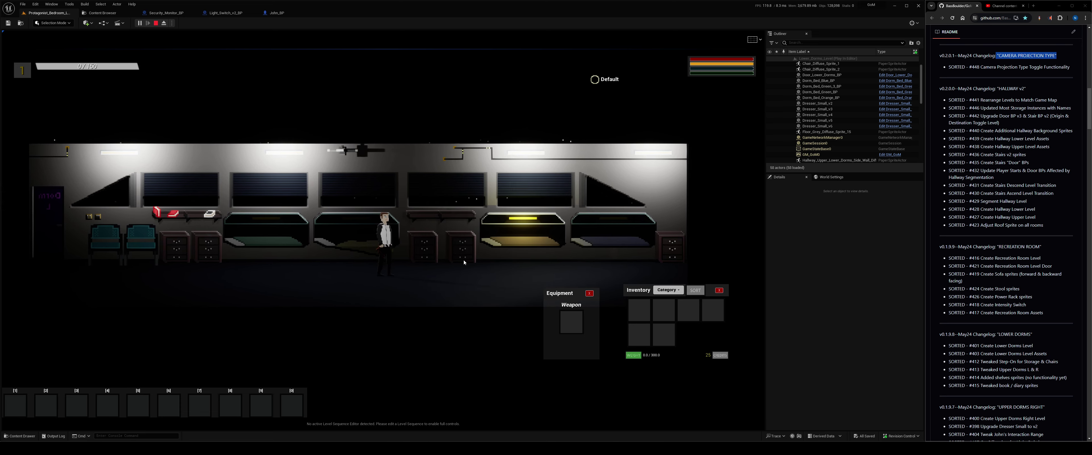
pyautogui.press('c')
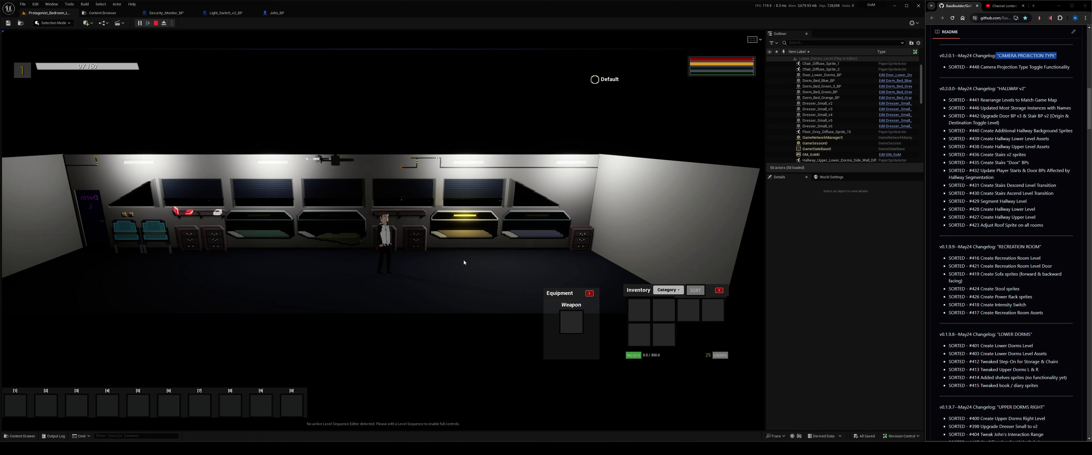
pyautogui.press('c')
pyautogui.press('Escape')
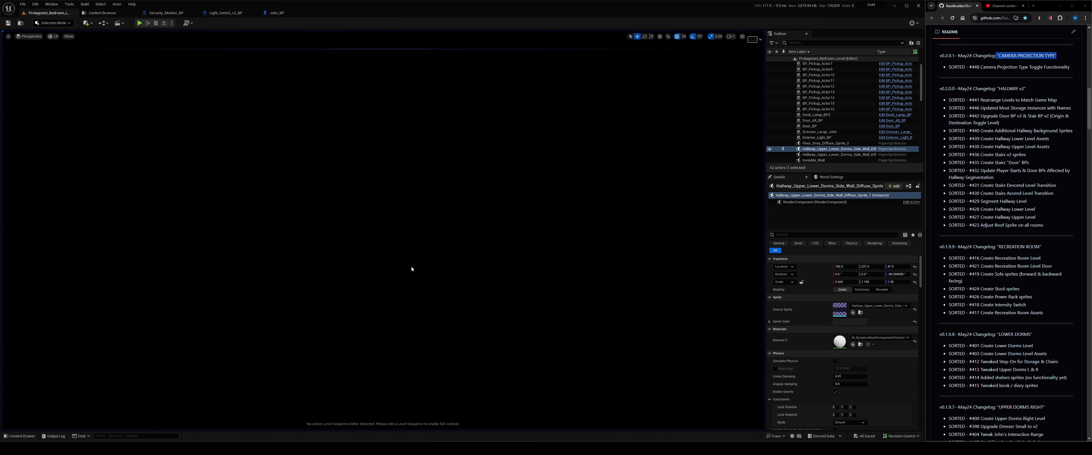
# Open Lower_Dorms_Level from the project's Levels folder.
pyautogui.click(102, 13)
pyautogui.click(24, 163)
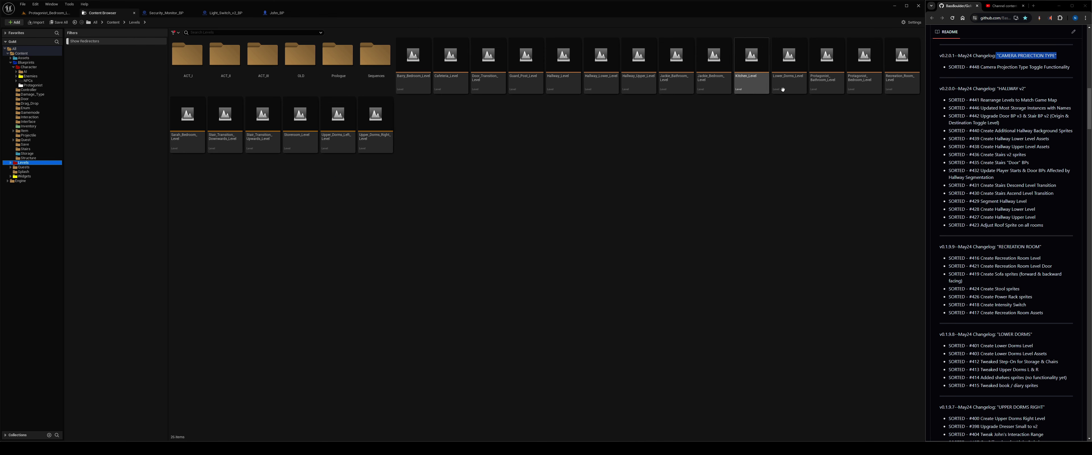
pyautogui.doubleClick(792, 80)
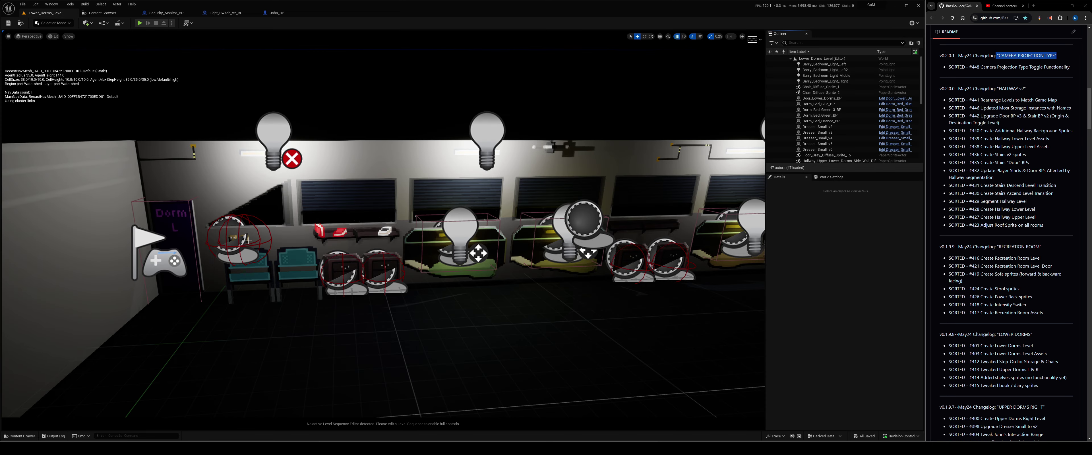
# Focus the view on the light switch and move the shutter switch component to its other side, next to the dorm door.
pyautogui.click(259, 242)
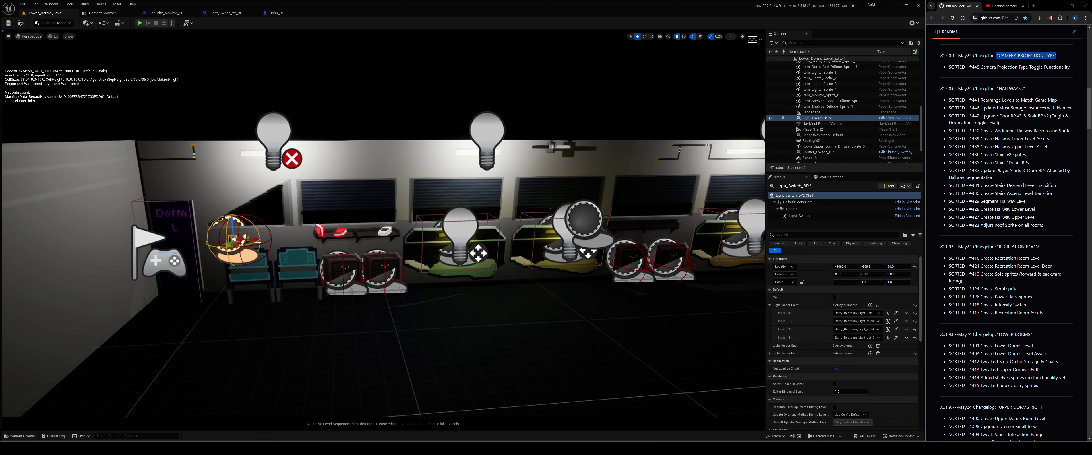
pyautogui.press('f')
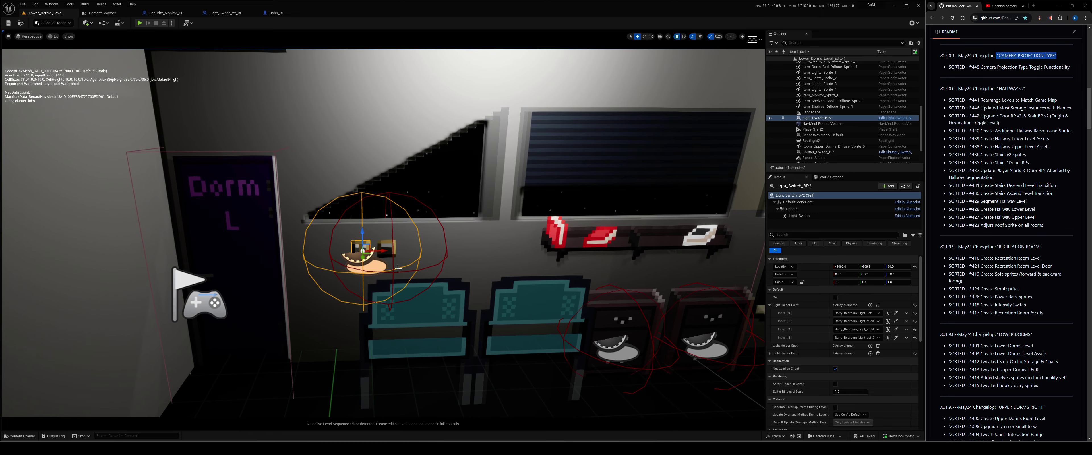
pyautogui.click(388, 253)
pyautogui.click(384, 250)
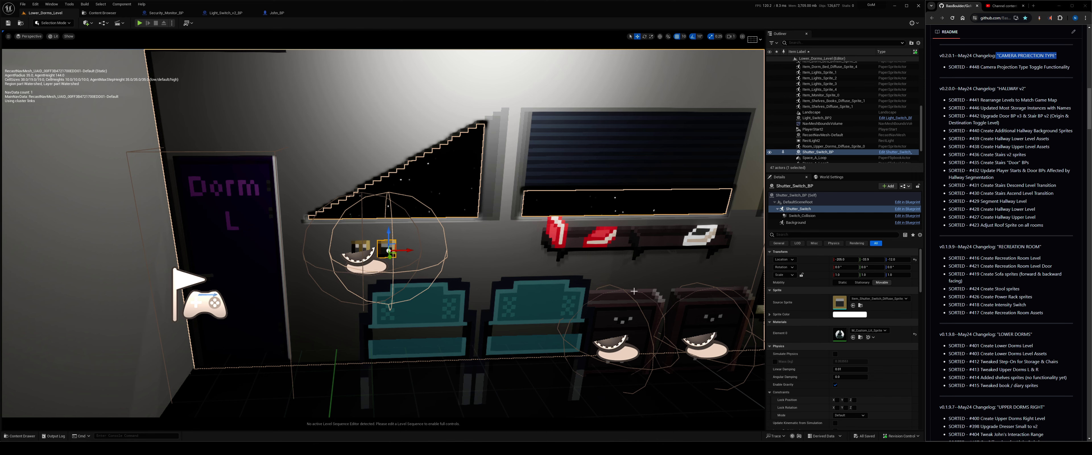
pyautogui.moveTo(403, 251); pyautogui.dragTo(327, 253)
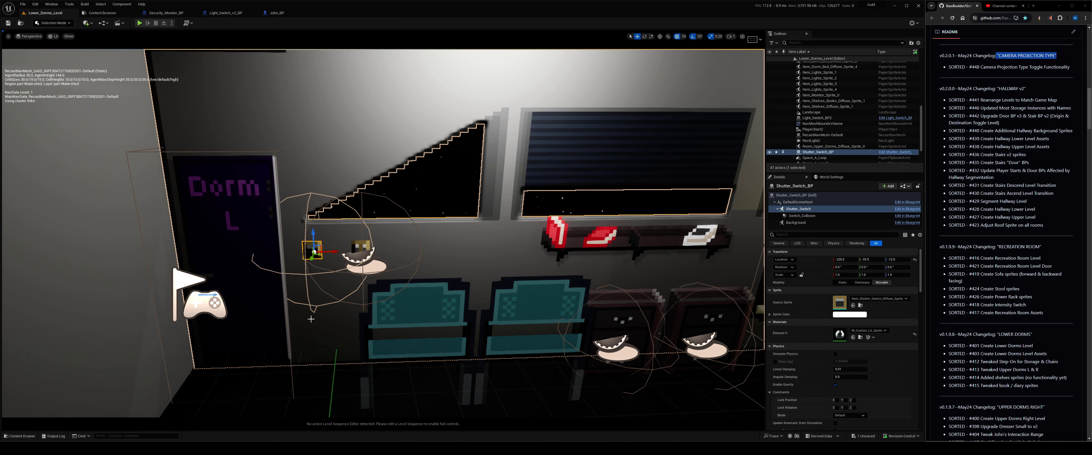
# Play-test the level from beside the dorm door, start the game from its main menu, and walk the character around the switches.
pyautogui.rightClick(254, 237)
pyautogui.click(293, 383)
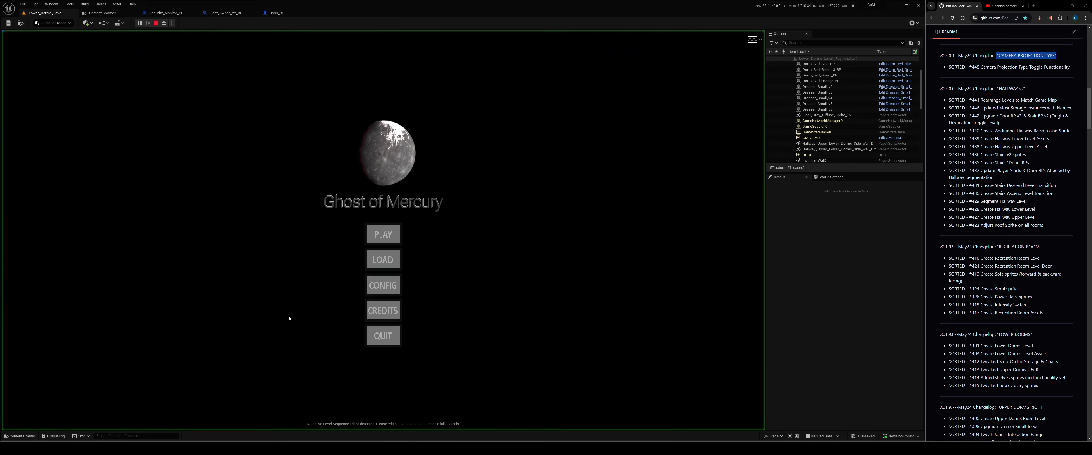
pyautogui.click(377, 243)
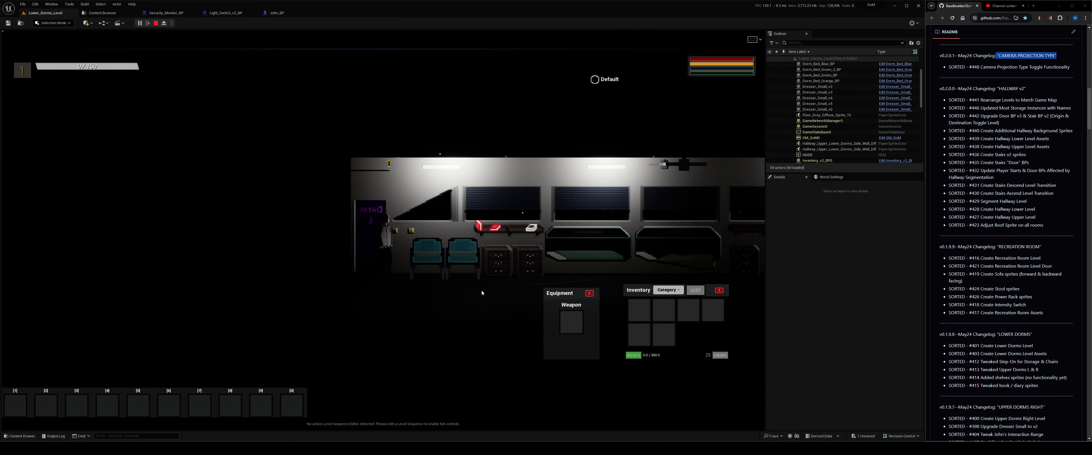
pyautogui.press('d')
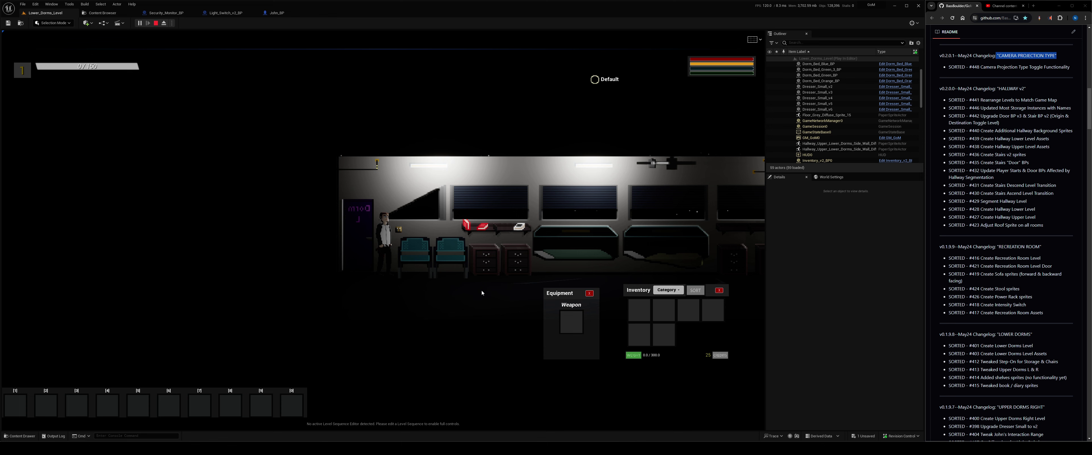
pyautogui.press('a')
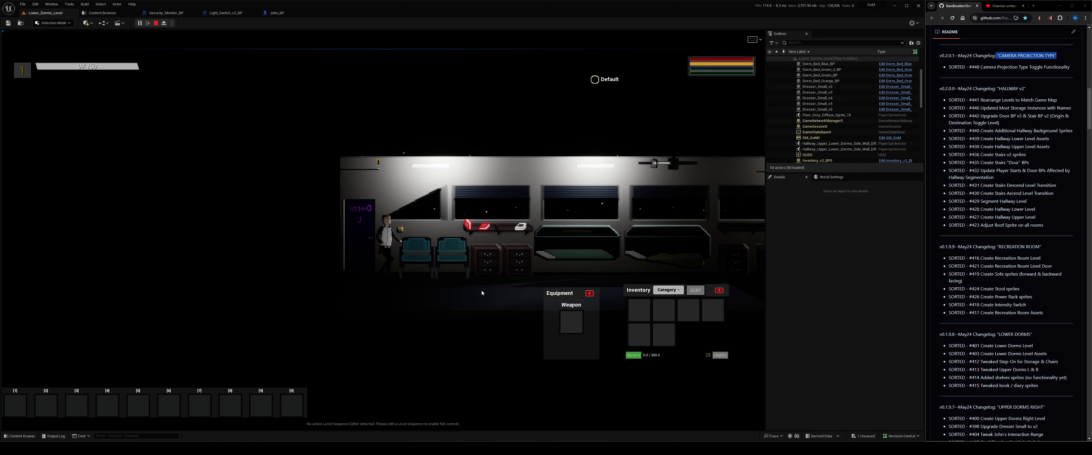
# Eject from the character to inspect the running lower dorms scene with the editor camera, and stop the play session.
pyautogui.press('F8')
pyautogui.click(481, 290)
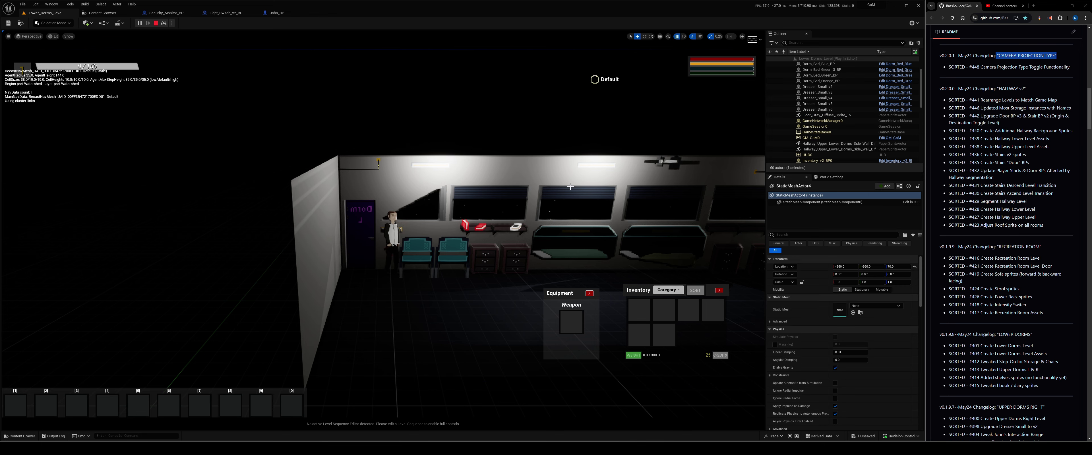
pyautogui.press('Escape')
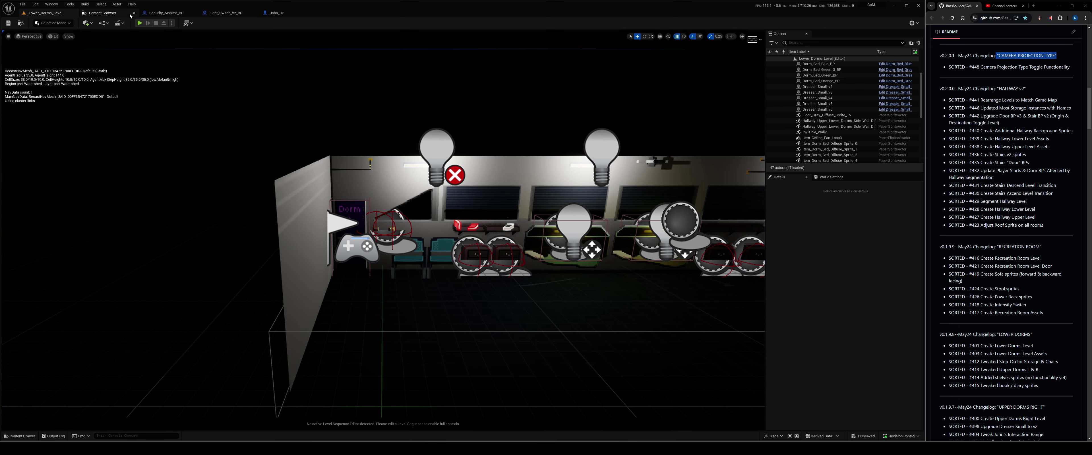
pyautogui.click(102, 13)
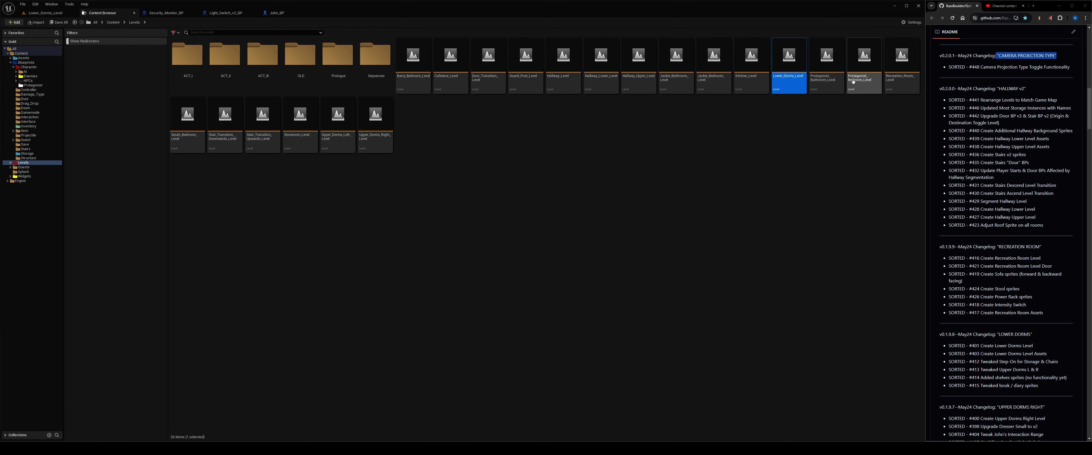
pyautogui.doubleClick(902, 63)
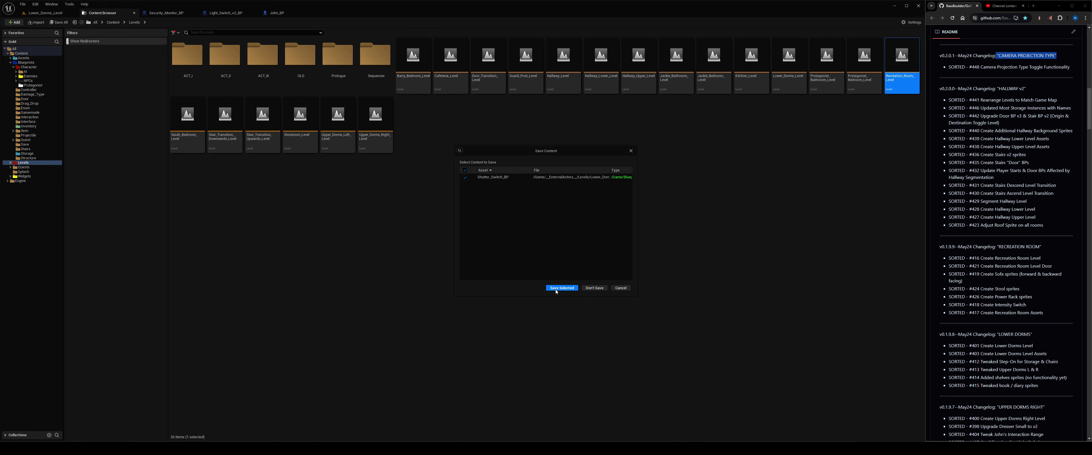
pyautogui.click(619, 289)
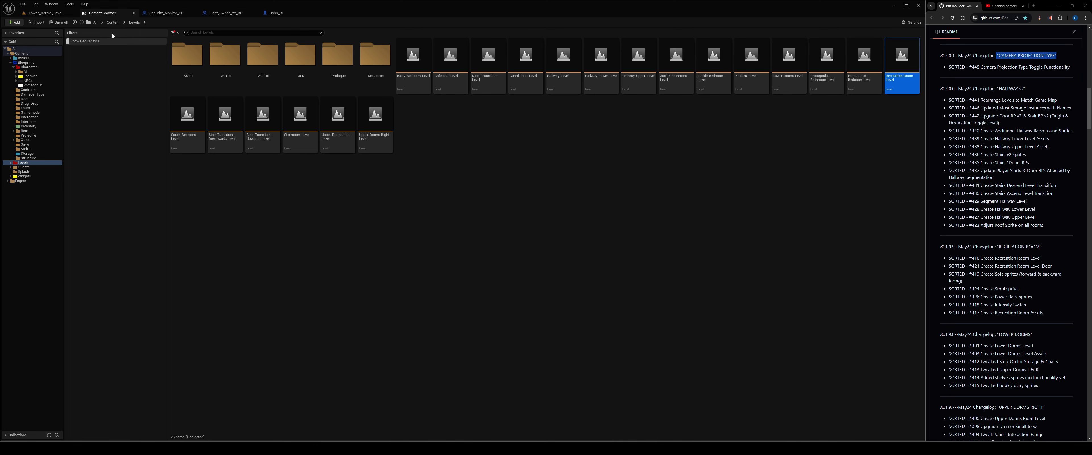
# Undo the shutter switch move in Lower_Dorms_Level and open Recreation_Room_Level from the project's Levels folder.
pyautogui.click(46, 13)
pyautogui.hotkey('ctrl', 'z')
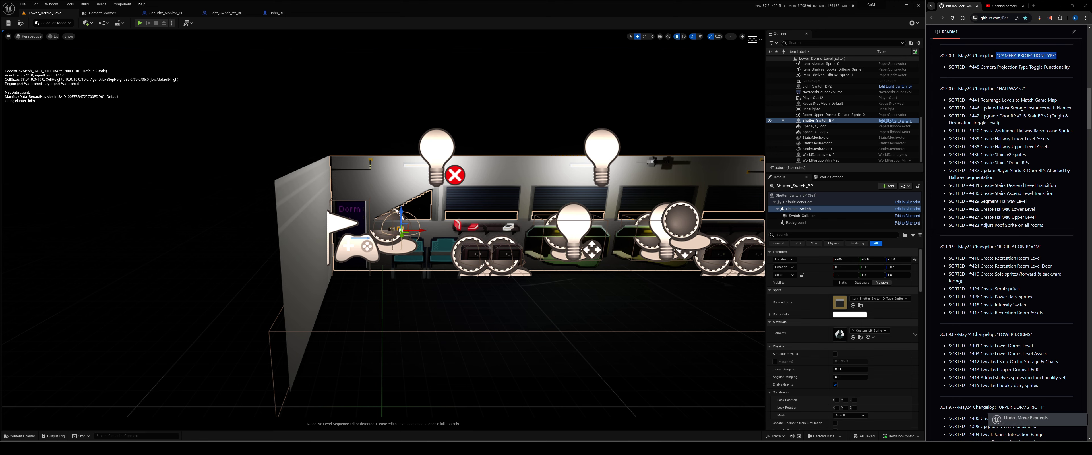
pyautogui.click(103, 13)
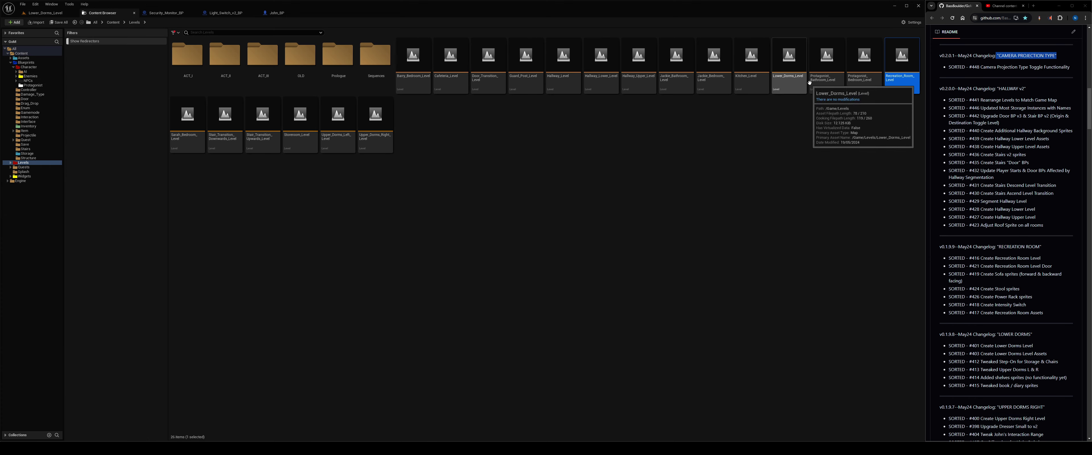
pyautogui.doubleClick(902, 62)
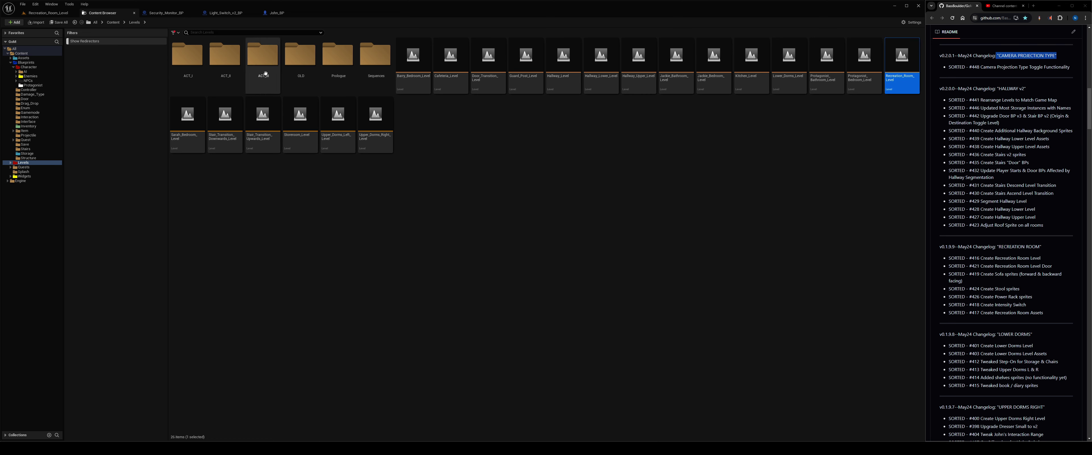
pyautogui.click(46, 13)
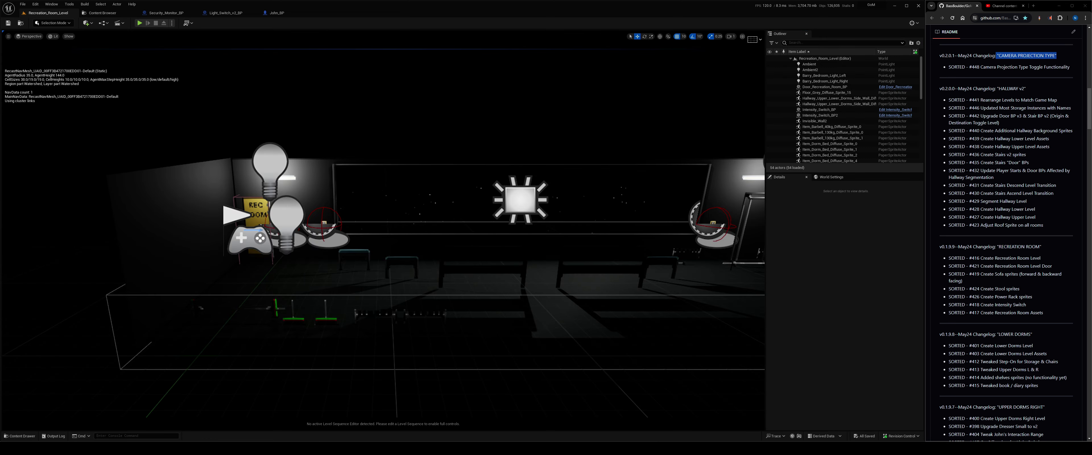
# Play-test the recreation room from in front of its door, start the game from the main menu, walk around the switches, and end the session.
pyautogui.rightClick(302, 269)
pyautogui.click(335, 416)
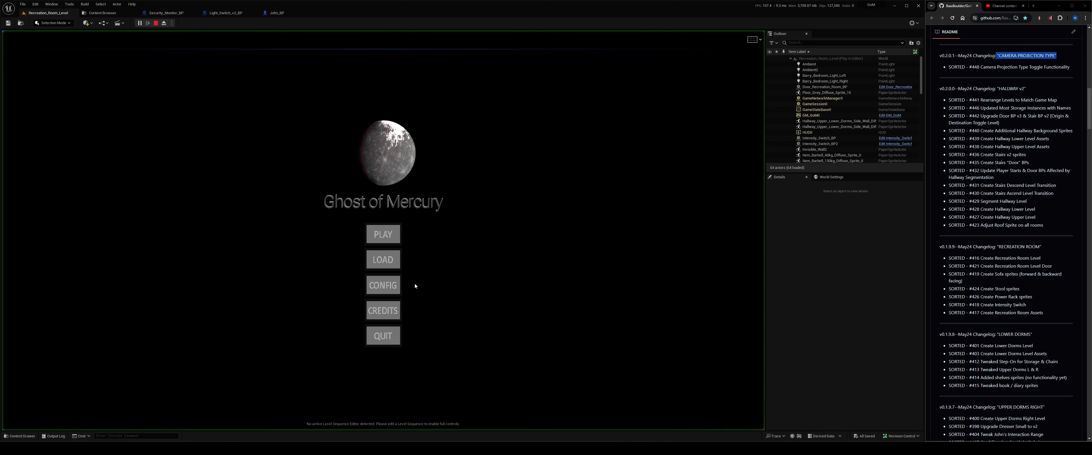
pyautogui.click(383, 234)
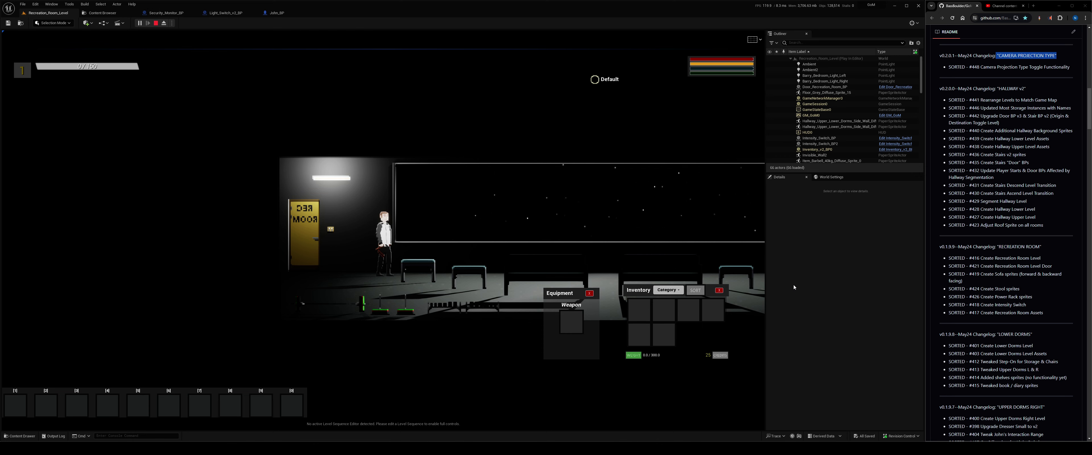
pyautogui.press('d')
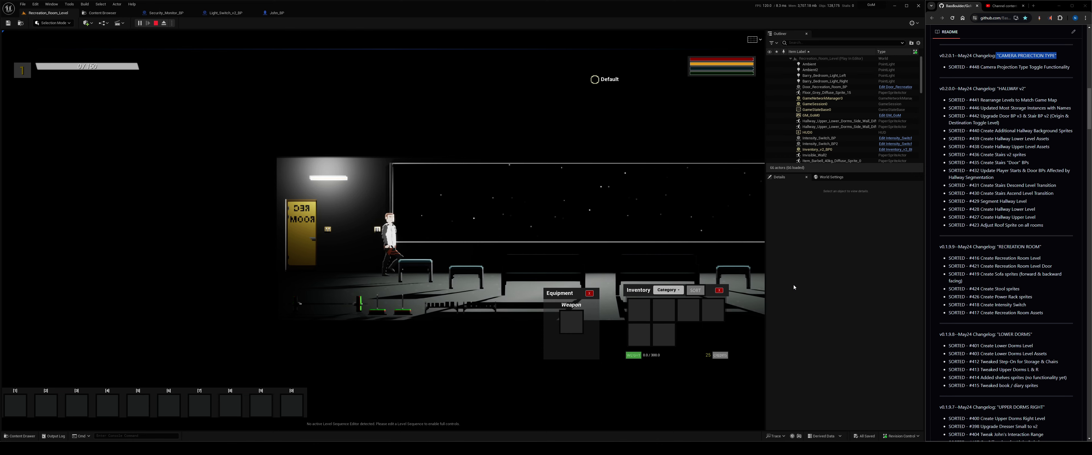
pyautogui.press('a')
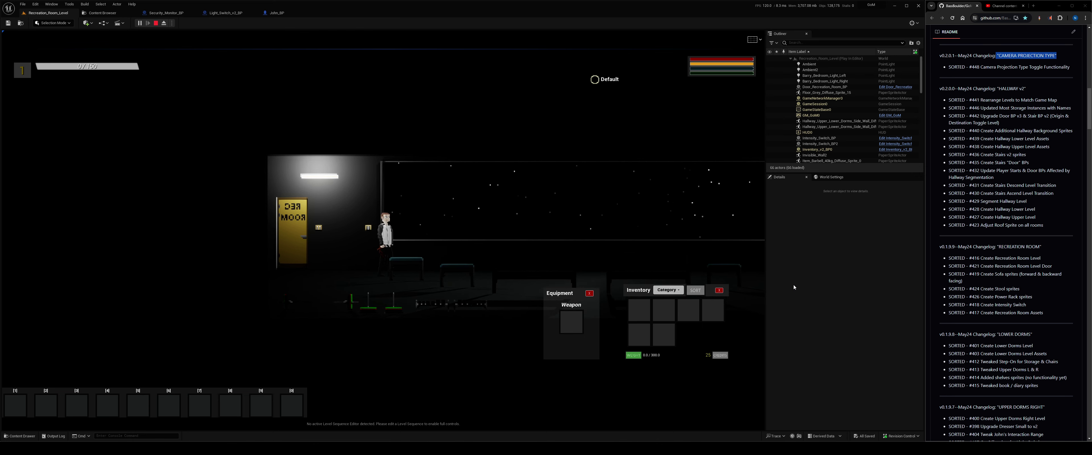
pyautogui.press('Escape')
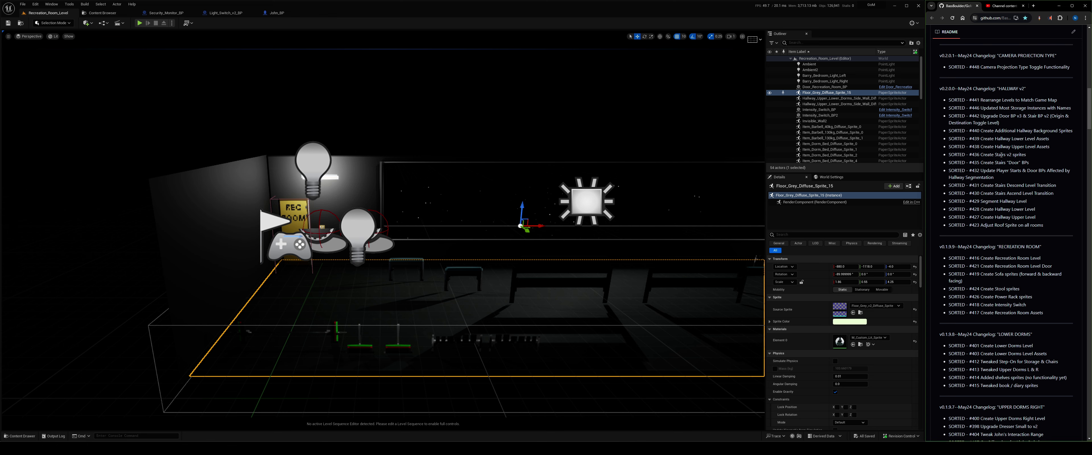
# Switch to the GitHub README in the browser, widen its window, and review the current and planned changelog versions.
pyautogui.scroll(5, 1032, 98)
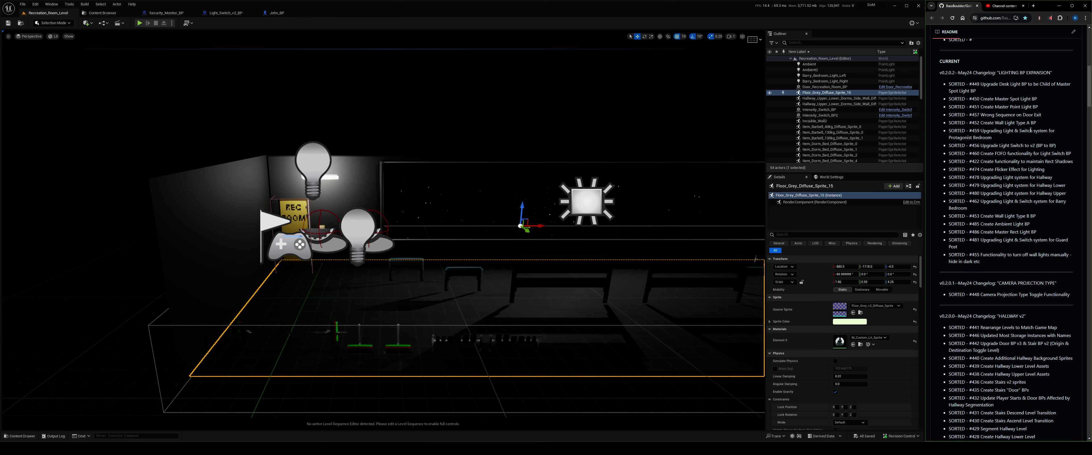
pyautogui.scroll(-1, 1031, 130)
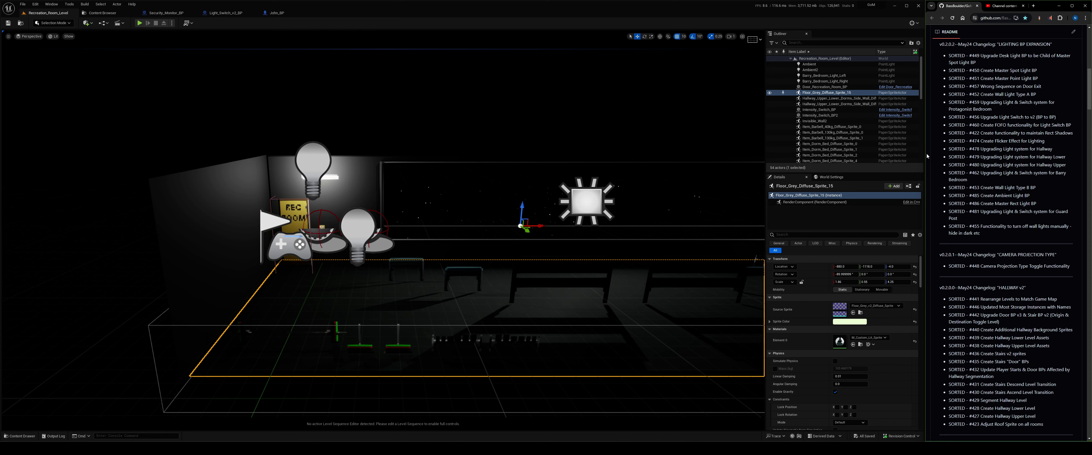
pyautogui.moveTo(926, 138); pyautogui.dragTo(890, 139)
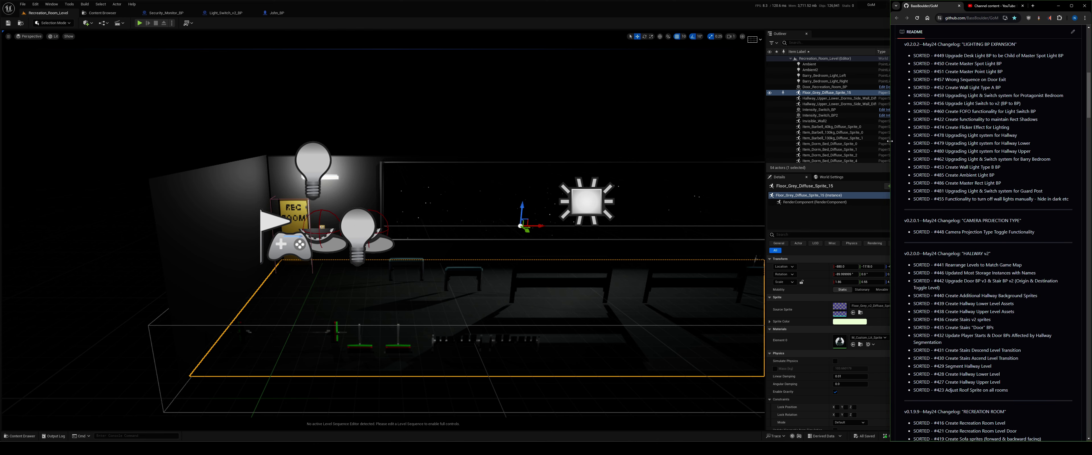
pyautogui.scroll(2, 1024, 166)
pyautogui.scroll(3, 1018, 165)
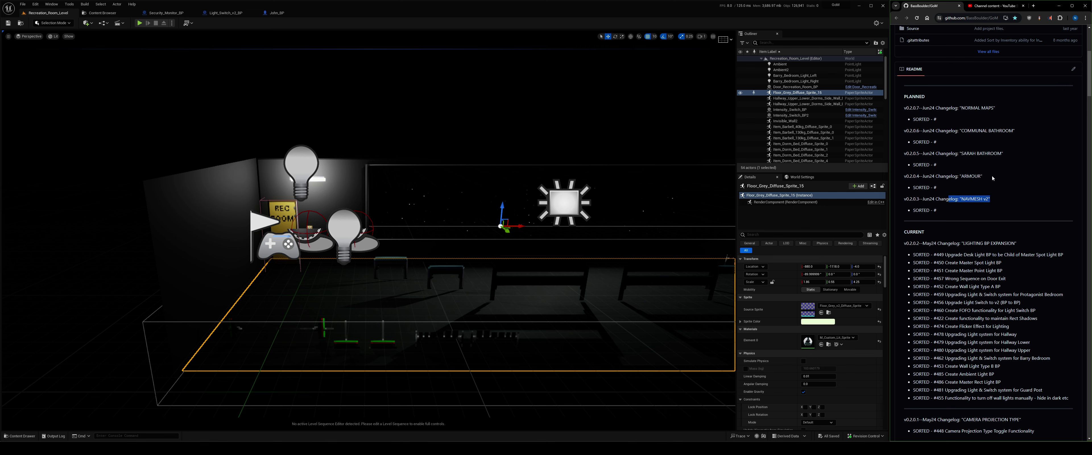
# Highlight the planned armour, bathroom and normal maps changelog entries one after another.
pyautogui.moveTo(992, 179); pyautogui.dragTo(939, 177)
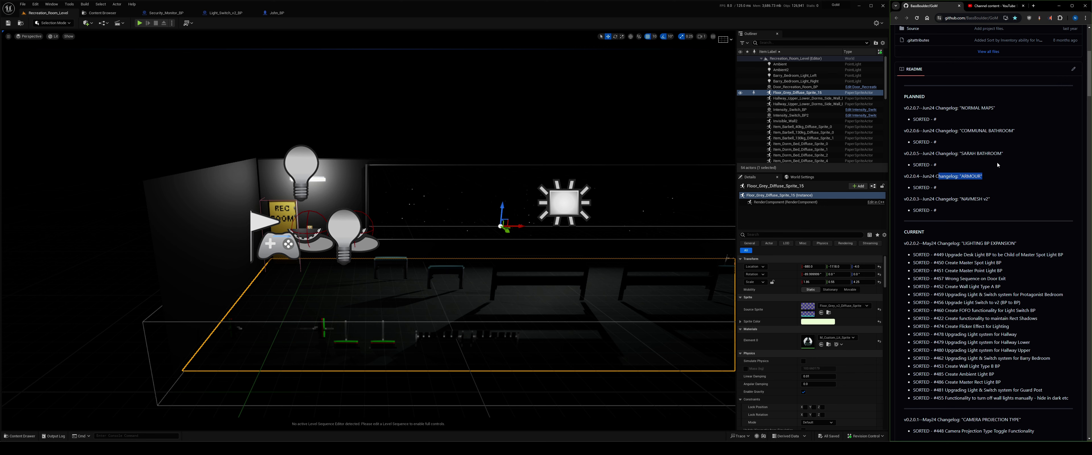
pyautogui.moveTo(986, 183); pyautogui.dragTo(898, 180)
pyautogui.click(977, 202)
pyautogui.moveTo(1000, 165); pyautogui.dragTo(903, 153)
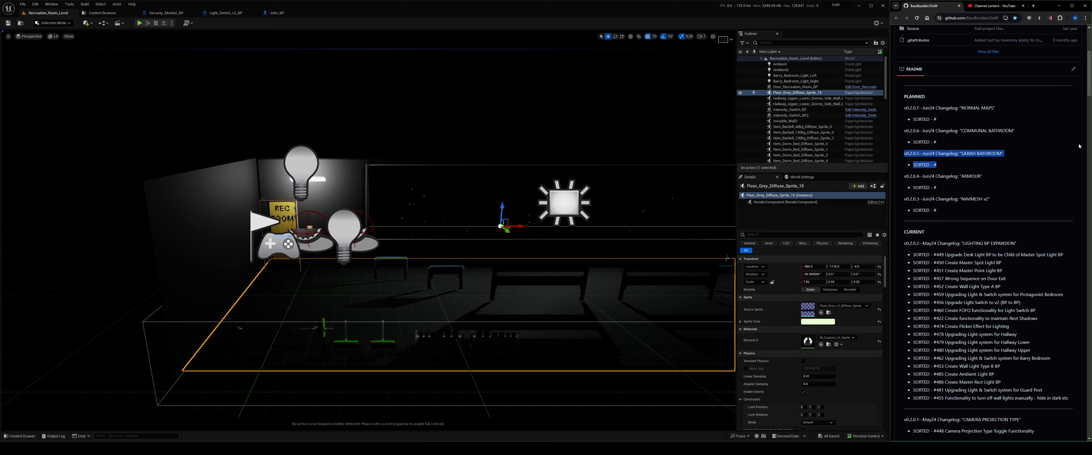
pyautogui.moveTo(945, 144); pyautogui.dragTo(900, 133)
pyautogui.click(1005, 172)
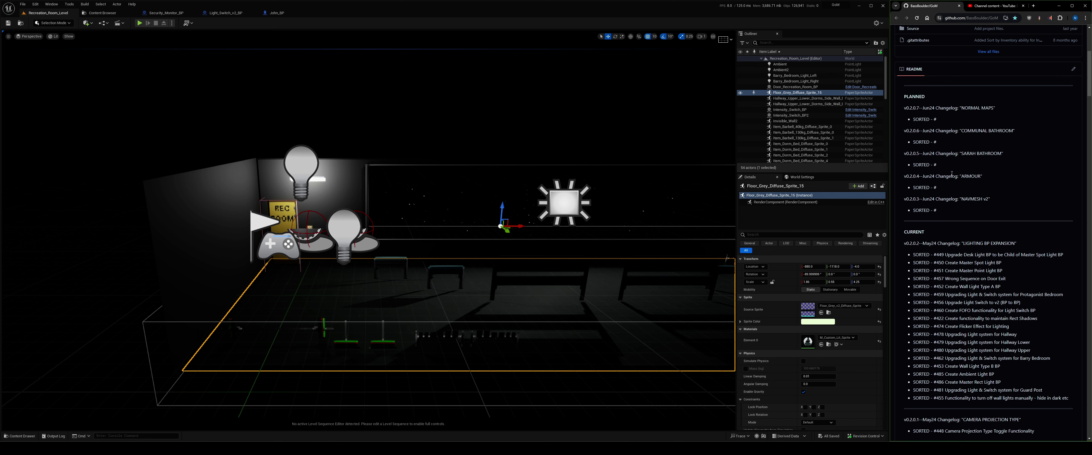
pyautogui.moveTo(1016, 163); pyautogui.dragTo(909, 127)
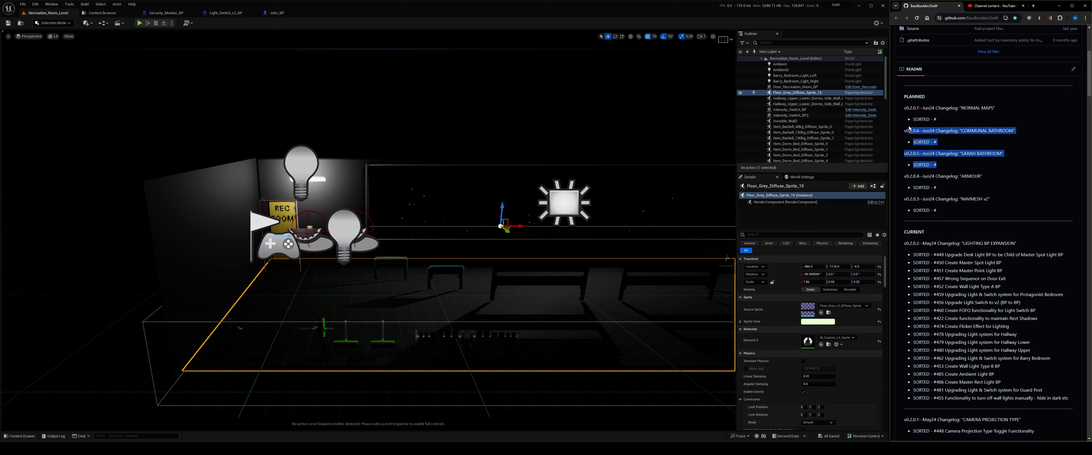
pyautogui.moveTo(1023, 130); pyautogui.dragTo(903, 110)
pyautogui.click(992, 128)
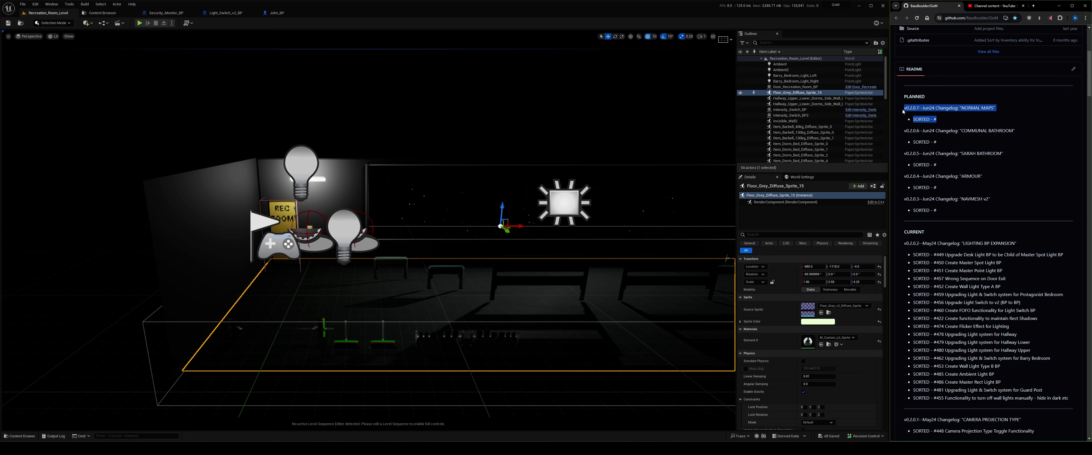
pyautogui.moveTo(991, 128); pyautogui.dragTo(994, 133)
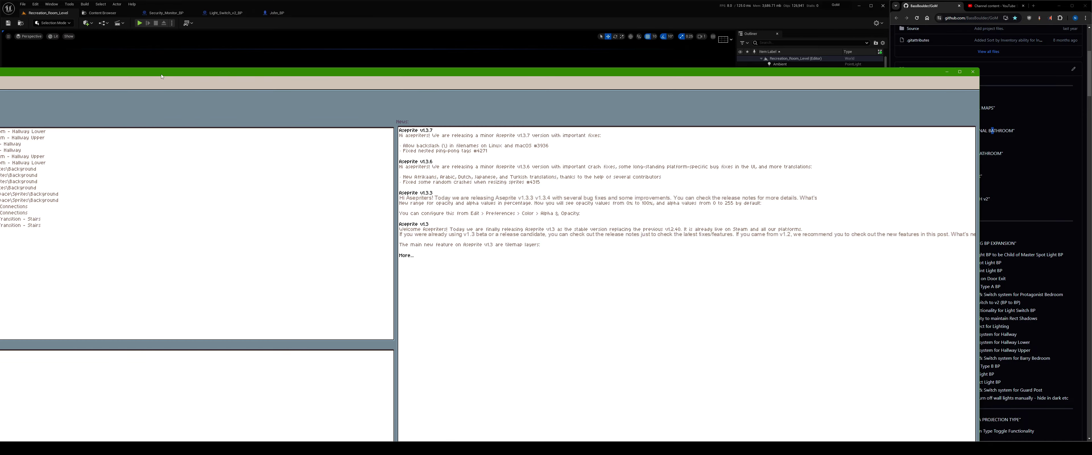
# Switch to Aseprite, maximise its window, and open Hallway_Upper_Normal.png and Hallway_Lower_Diffuse.png.
pyautogui.doubleClick(161, 75)
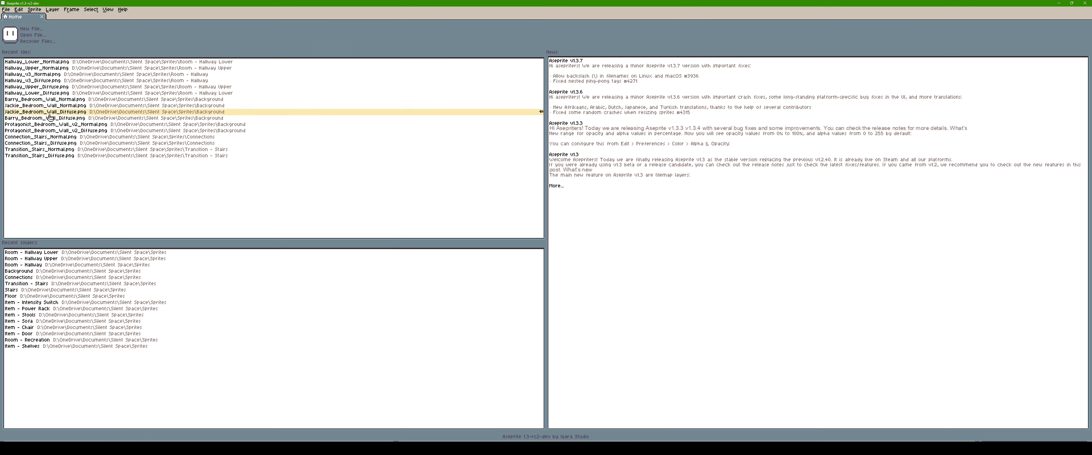
pyautogui.click(31, 68)
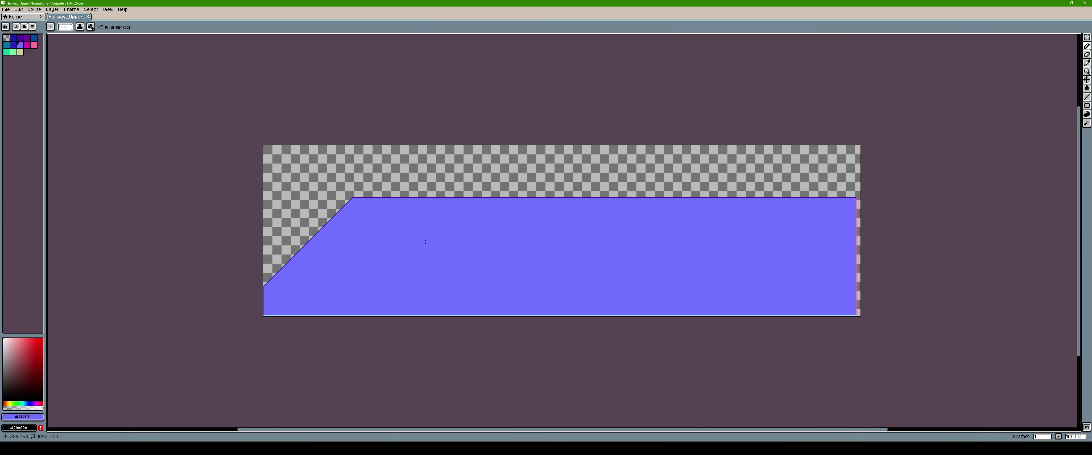
pyautogui.click(6, 9)
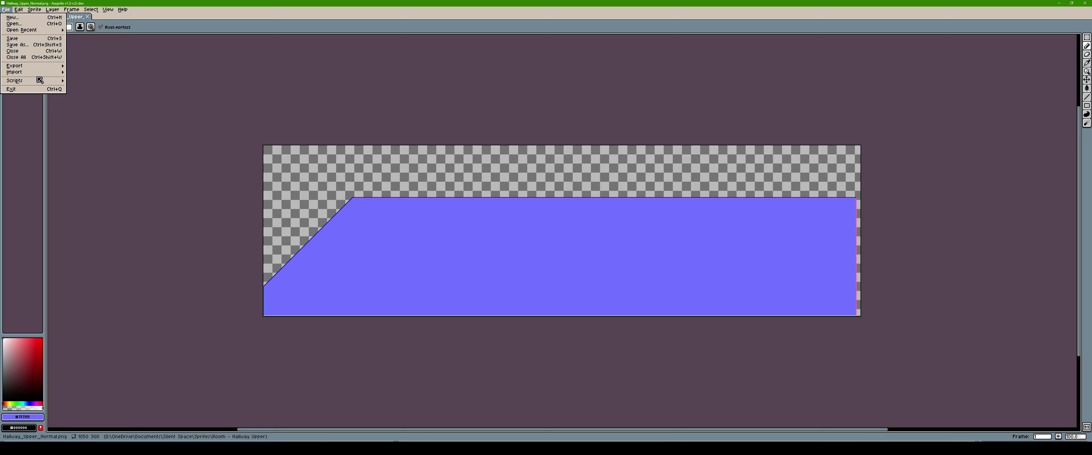
pyautogui.moveTo(42, 82)
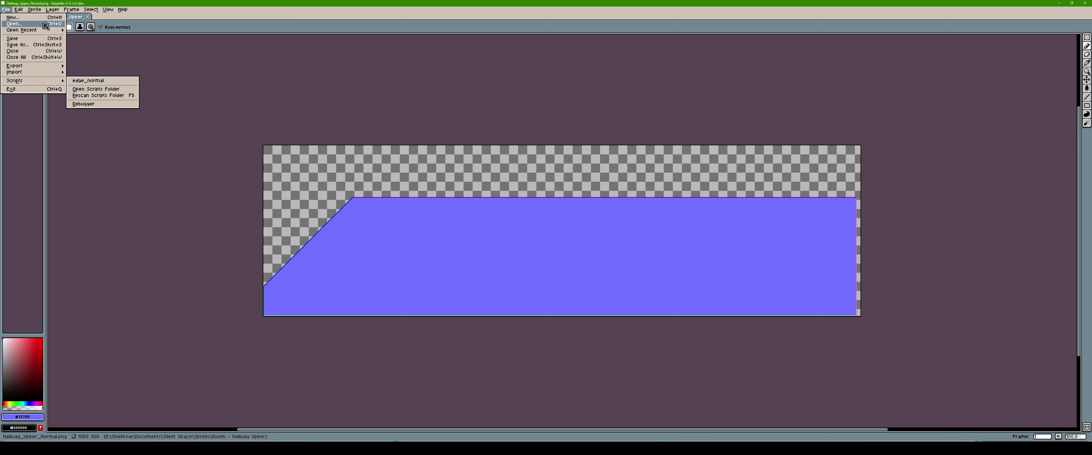
pyautogui.click(28, 25)
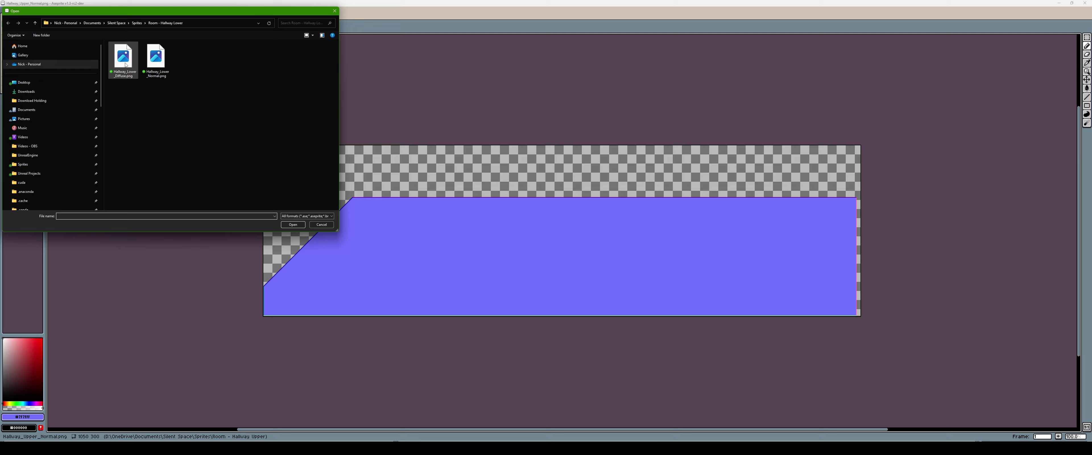
pyautogui.doubleClick(126, 62)
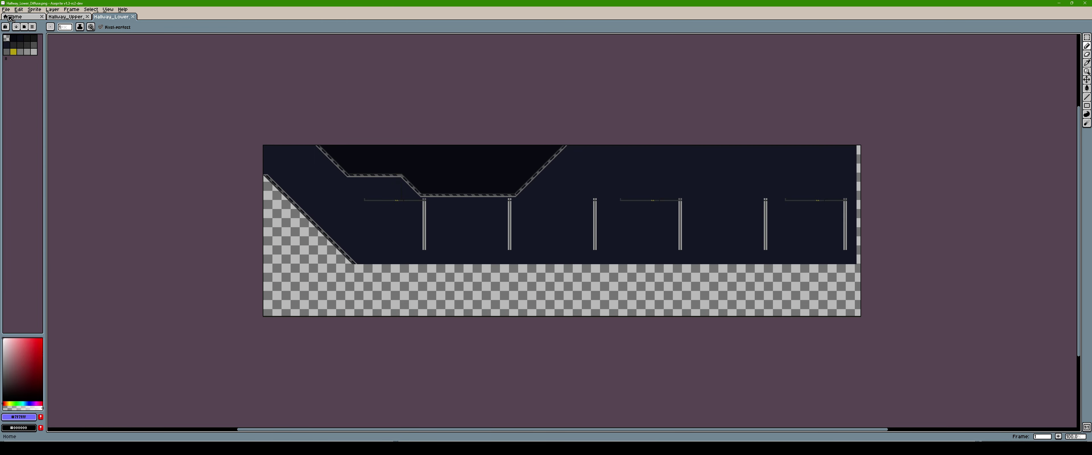
# Run the edge_normal script on the lower hallway diffuse sprite to generate its normal map.
pyautogui.click(9, 12)
pyautogui.click(98, 80)
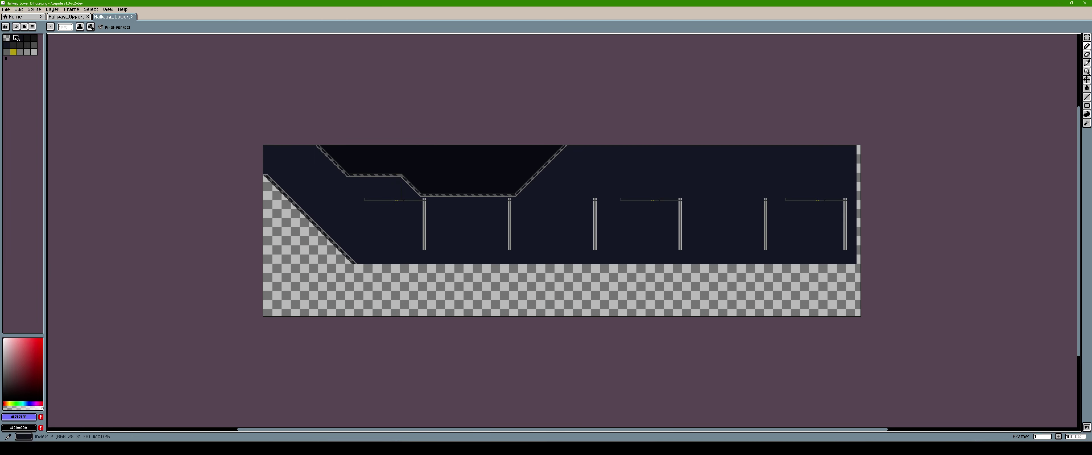
pyautogui.click(6, 9)
pyautogui.moveTo(51, 81)
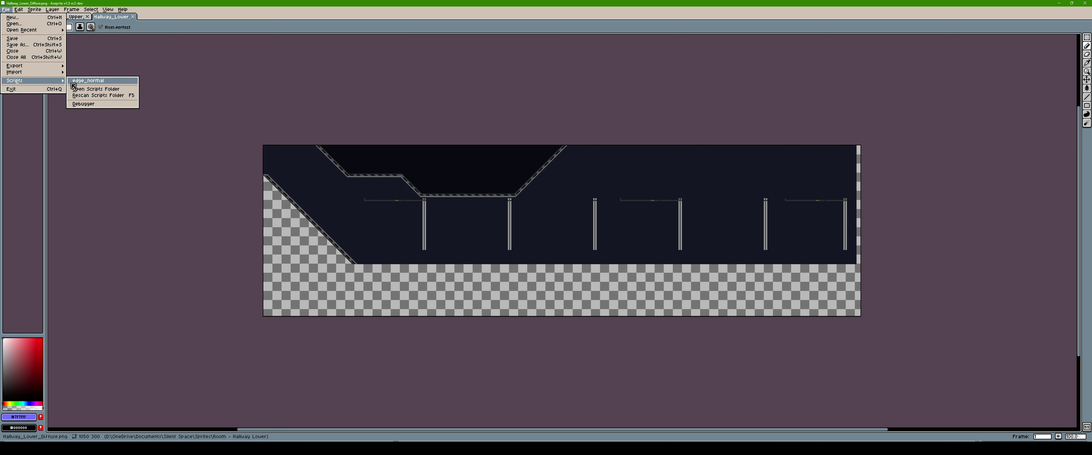
pyautogui.click(93, 82)
pyautogui.click(546, 231)
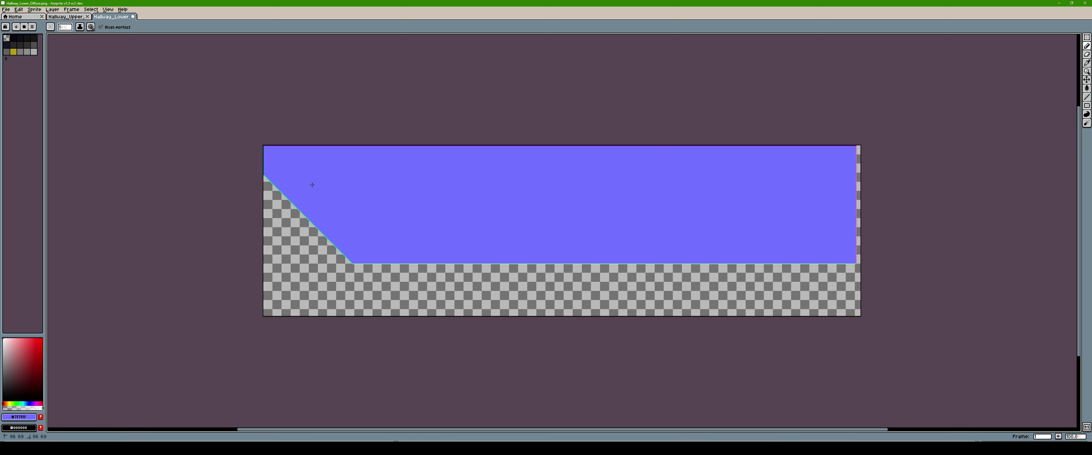
# Try a freehand stroke on the lower hallway normal map, undo it, and examine the colouring along the sprite's slanted and lower edges.
pyautogui.moveTo(312, 185); pyautogui.dragTo(386, 221)
pyautogui.hotkey('ctrl', 'z')
pyautogui.scroll(6, 363, 264)
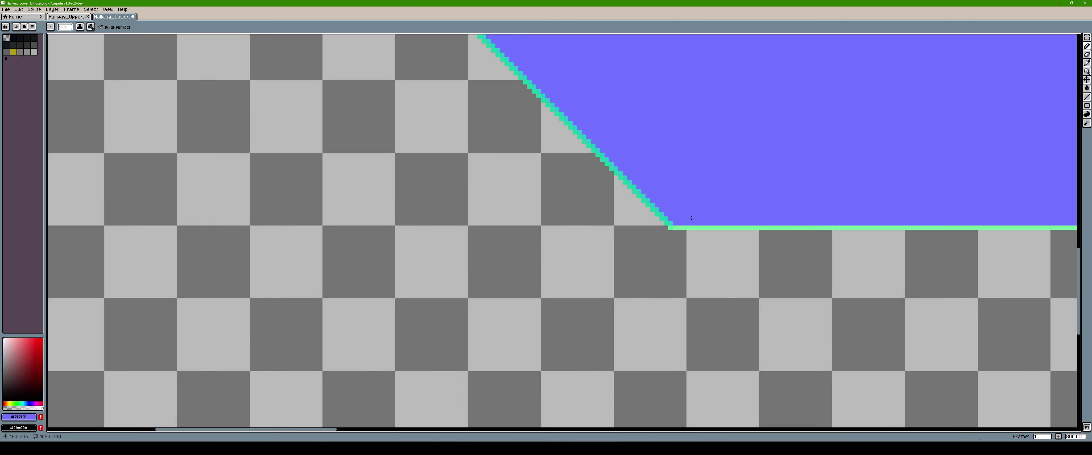
pyautogui.scroll(-2, 686, 224)
pyautogui.scroll(10, 524, 158)
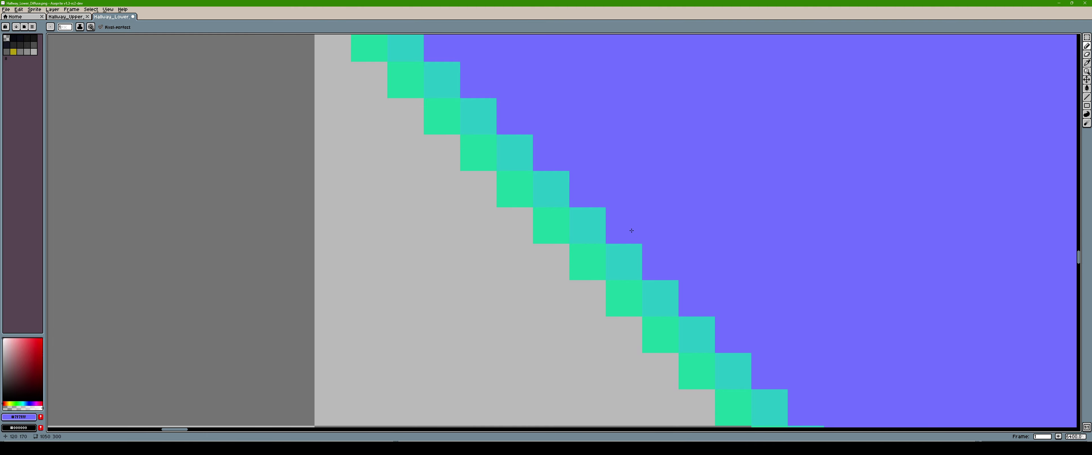
pyautogui.scroll(-20, 752, 178)
pyautogui.scroll(4, 634, 214)
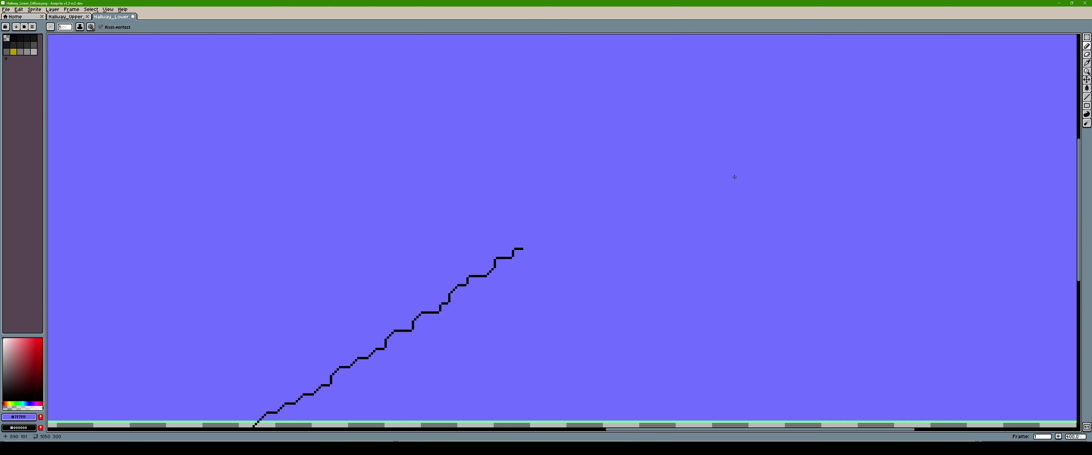
pyautogui.scroll(-1, 623, 212)
pyautogui.moveTo(587, 192); pyautogui.dragTo(854, 251, button='middle')
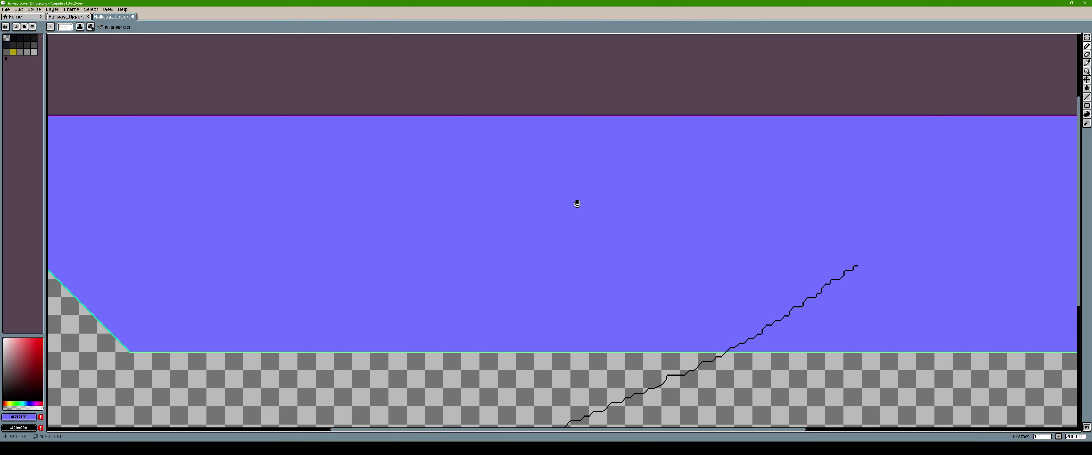
# Sample the green edge colour from the horizontal lower edge of the hallway normal map with the Eyedropper.
pyautogui.scroll(-1, 574, 202)
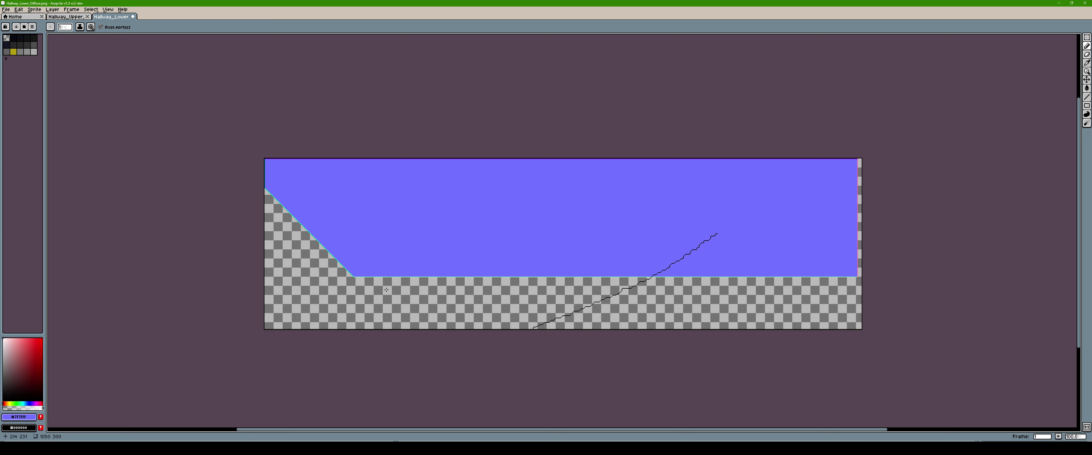
pyautogui.press('i')
pyautogui.scroll(6, 382, 267)
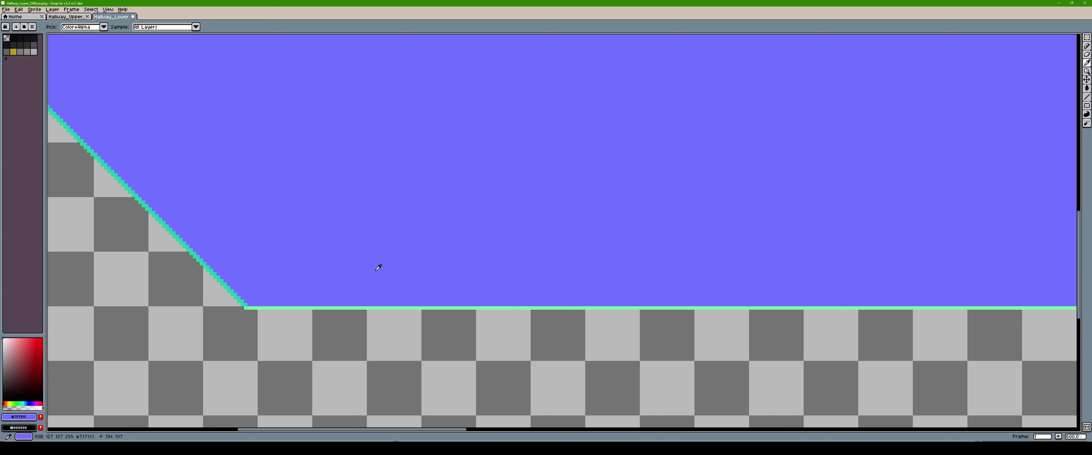
pyautogui.click(369, 316)
pyautogui.scroll(-8, 496, 226)
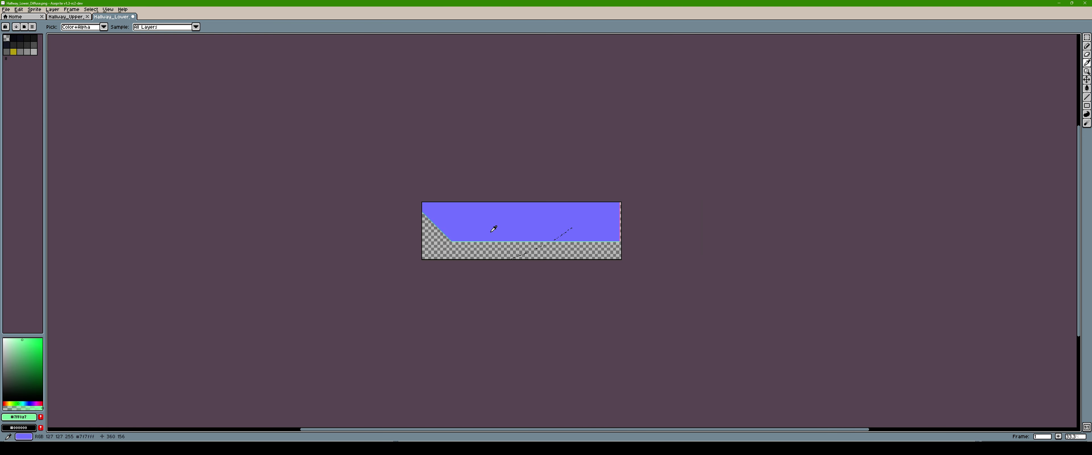
# Undo the normal map generation on the lower hallway sprite to restore its diffuse artwork.
pyautogui.scroll(2, 504, 223)
pyautogui.press('v')
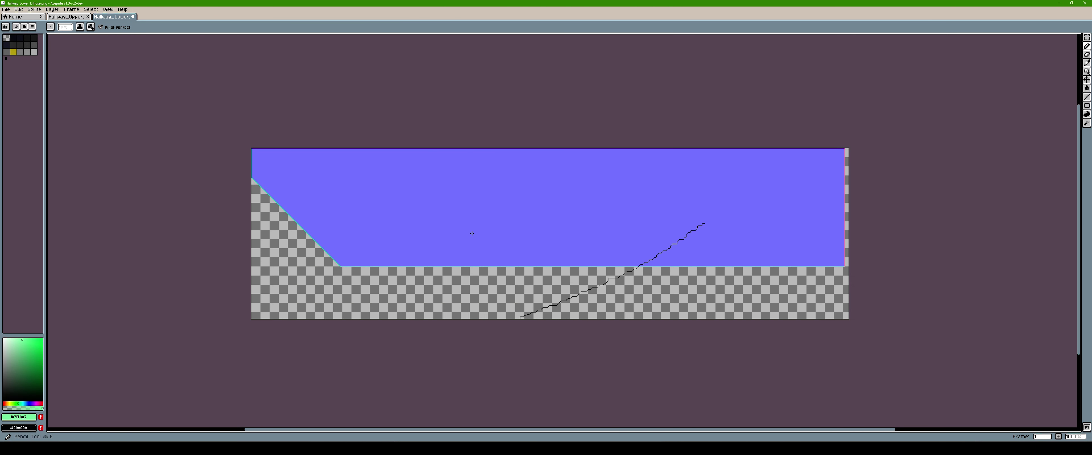
pyautogui.hotkey('ctrl', 'z')
pyautogui.hotkey('ctrl', 'z')
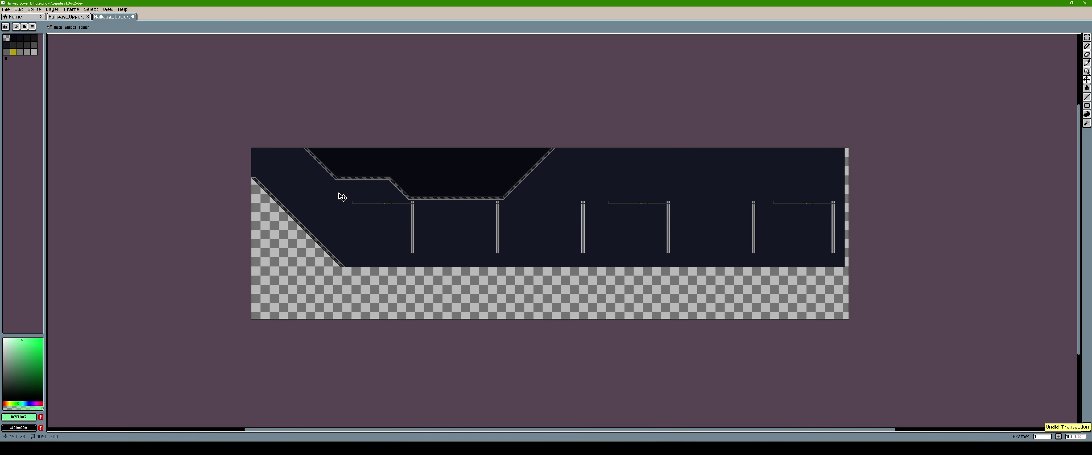
# Trace the underside of the ceiling trim with straight green pencil lines along both horizontal edges and the slope between them.
pyautogui.press('b')
pyautogui.scroll(6, 432, 244)
pyautogui.scroll(-1, 391, 86)
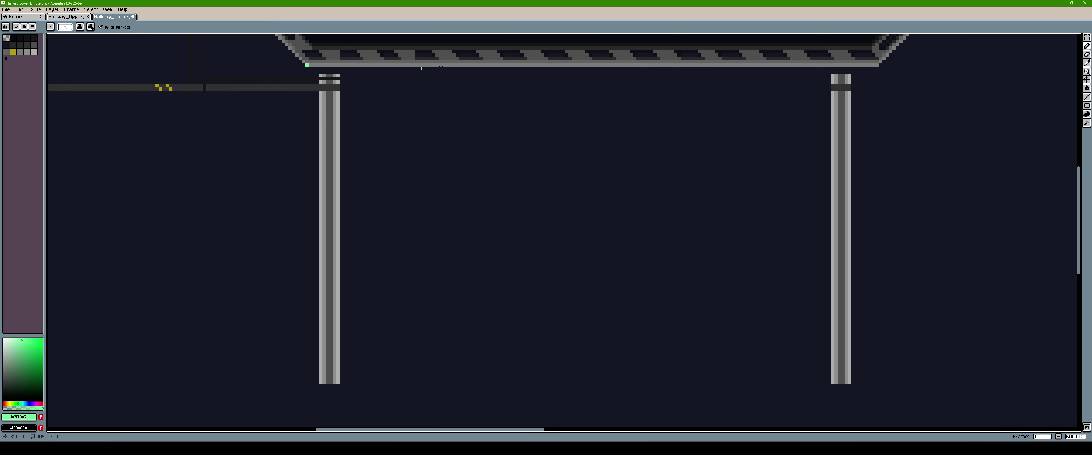
pyautogui.keyDown('shift'); pyautogui.moveTo(307, 65); pyautogui.dragTo(877, 62); pyautogui.keyUp('shift')
pyautogui.press('1')
pyautogui.press('4')
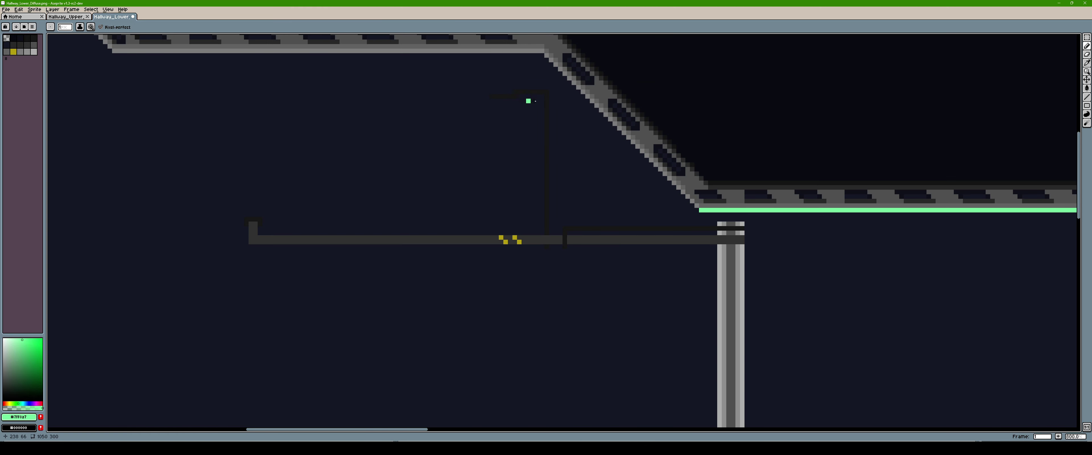
pyautogui.keyDown('shift'); pyautogui.click(579, 90); pyautogui.keyUp('shift')
pyautogui.keyDown('shift'); pyautogui.click(545, 51); pyautogui.keyUp('shift')
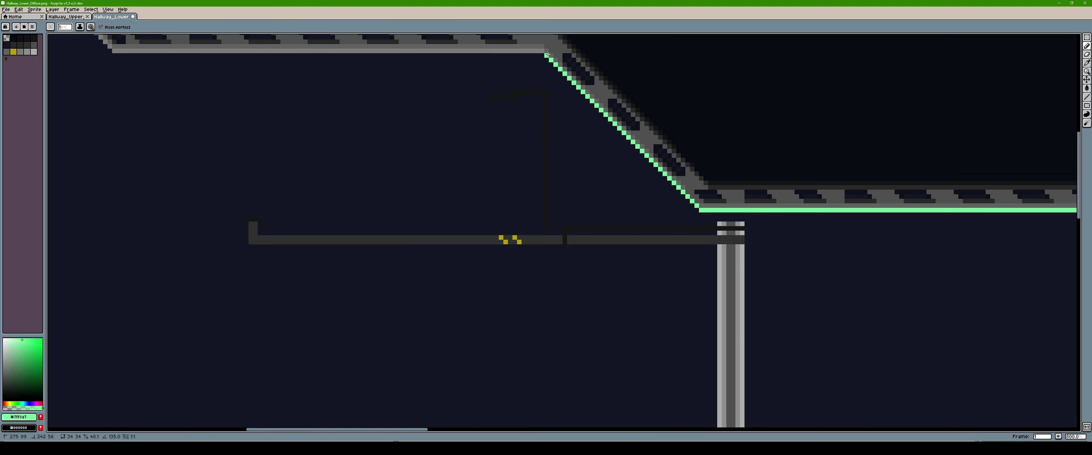
pyautogui.keyDown('shift'); pyautogui.click(138, 51); pyautogui.keyUp('shift')
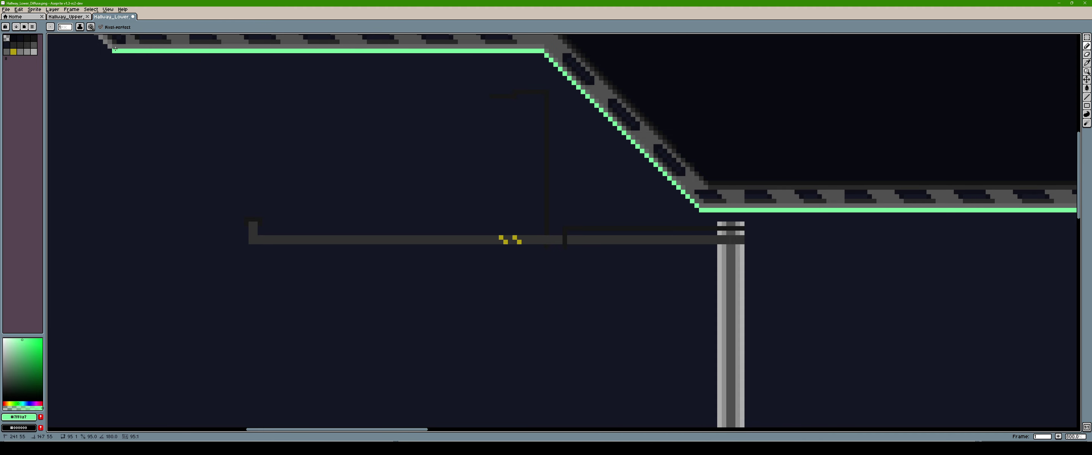
pyautogui.scroll(-5, 638, 121)
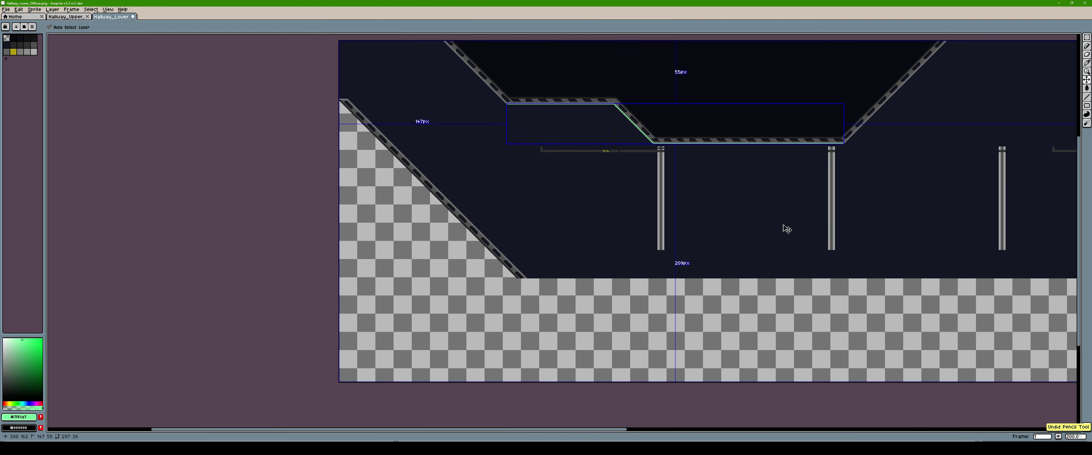
# Try a looping freehand green stroke across the hallway pillars and undo it.
pyautogui.scroll(-2, 778, 237)
pyautogui.scroll(2, 585, 286)
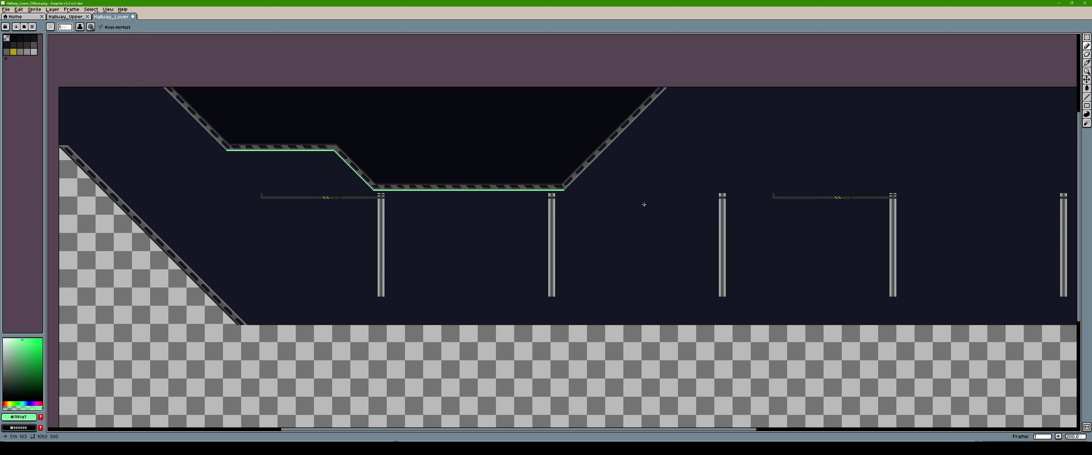
pyautogui.moveTo(553, 248); pyautogui.dragTo(429, 245, button='middle')
pyautogui.scroll(-2, 429, 245)
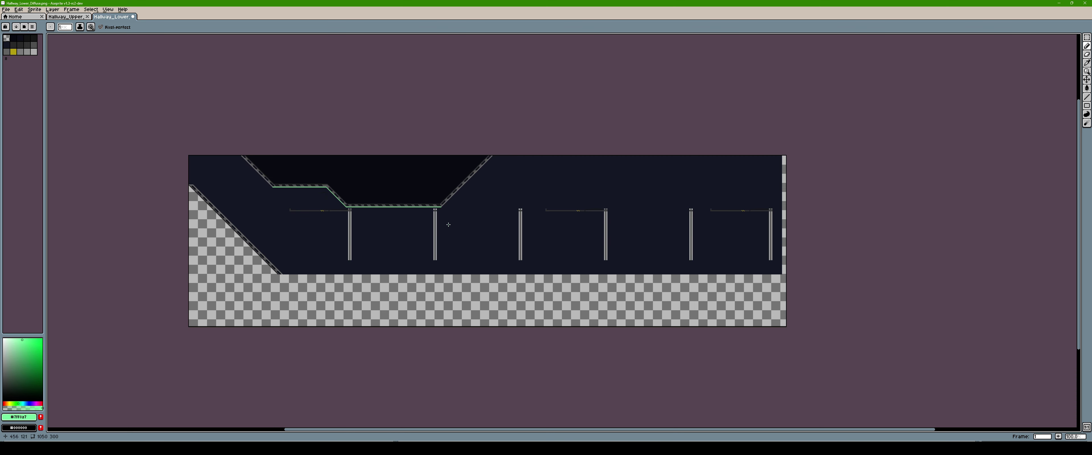
pyautogui.scroll(2, 408, 189)
pyautogui.moveTo(410, 191); pyautogui.dragTo(486, 189, button='middle')
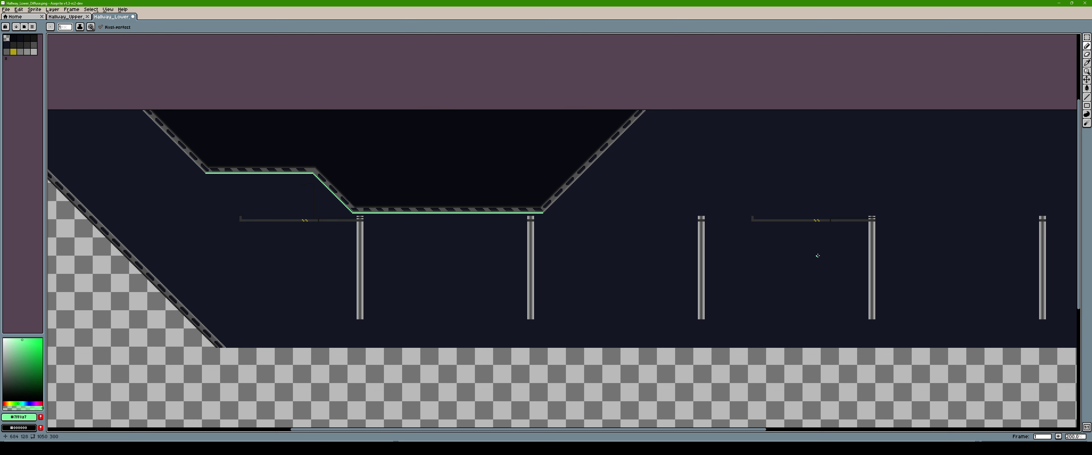
pyautogui.moveTo(392, 252)
pyautogui.mouseDown()
pyautogui.moveTo(677, 195)
pyautogui.moveTo(721, 269)
pyautogui.moveTo(810, 282)
pyautogui.moveTo(907, 228)
pyautogui.mouseUp()
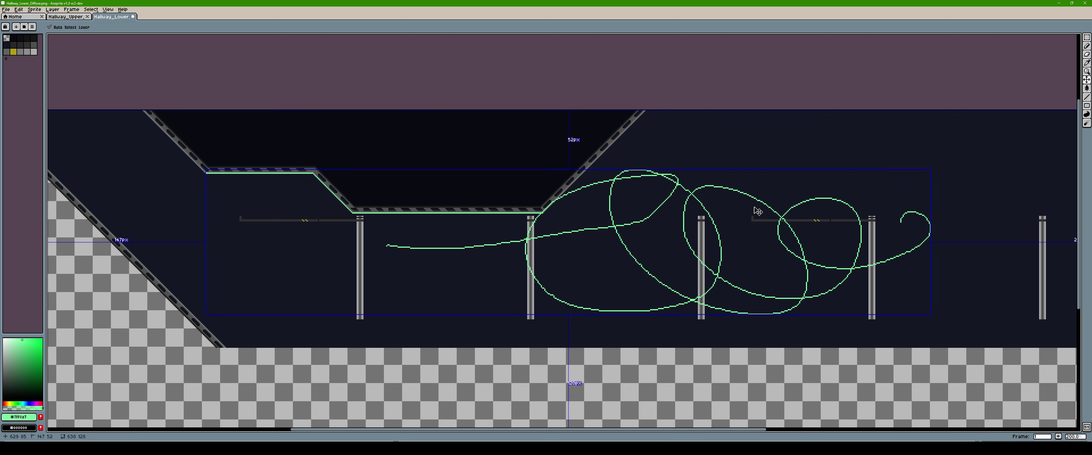
pyautogui.hotkey('ctrl', 'z')
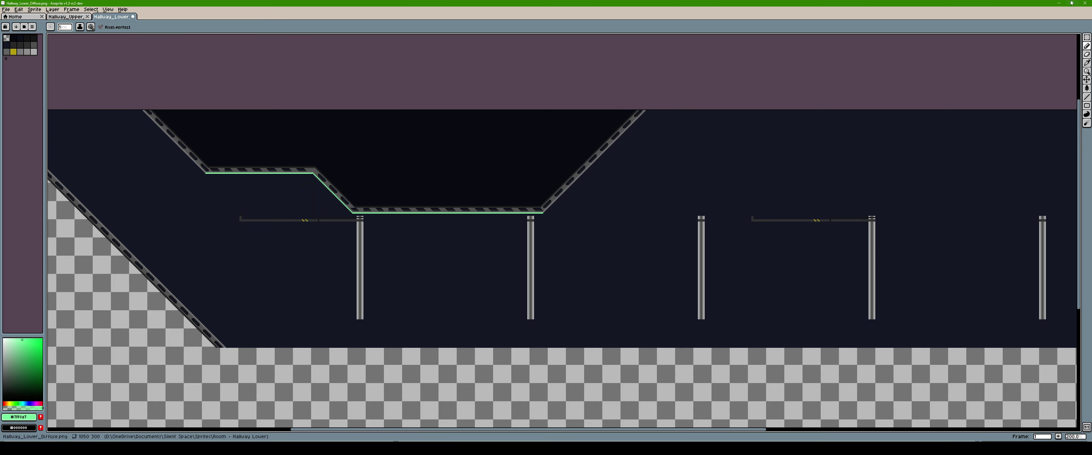
# Quit Aseprite without saving Hallway_Lower_Diffuse.png and select the power rack sprite in the Unreal Editor's recreation room level.
pyautogui.click(1084, 3)
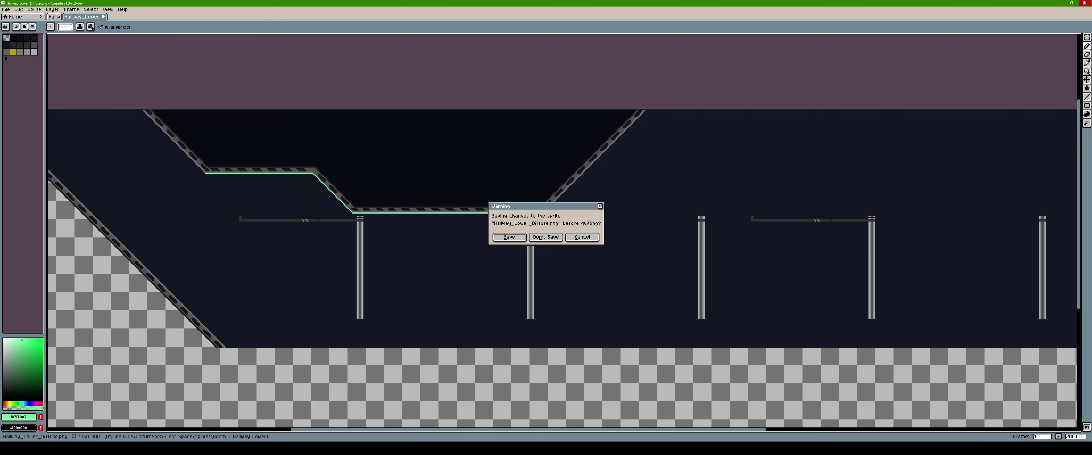
pyautogui.click(542, 238)
pyautogui.moveTo(528, 312); pyautogui.dragTo(347, 244, button='right')
pyautogui.click(381, 253)
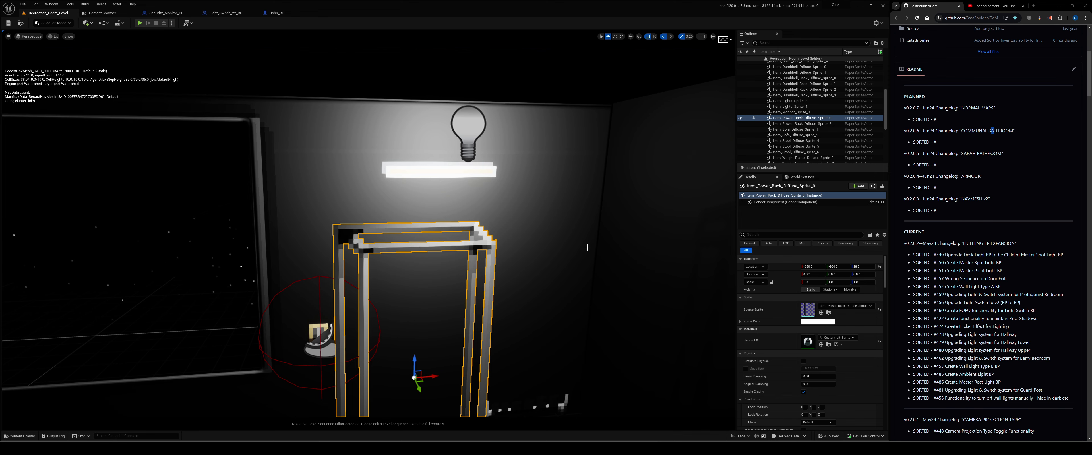
# Play-test the recreation room from the floor near the REC ROOM door, walk the character across the room, zoom in, and stop playing.
pyautogui.moveTo(559, 219); pyautogui.dragTo(377, 316, button='right')
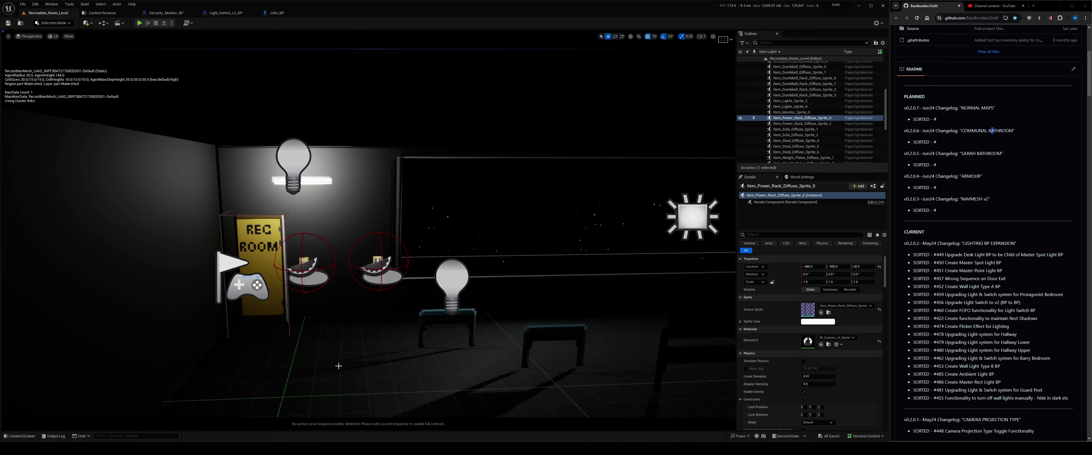
pyautogui.rightClick(327, 340)
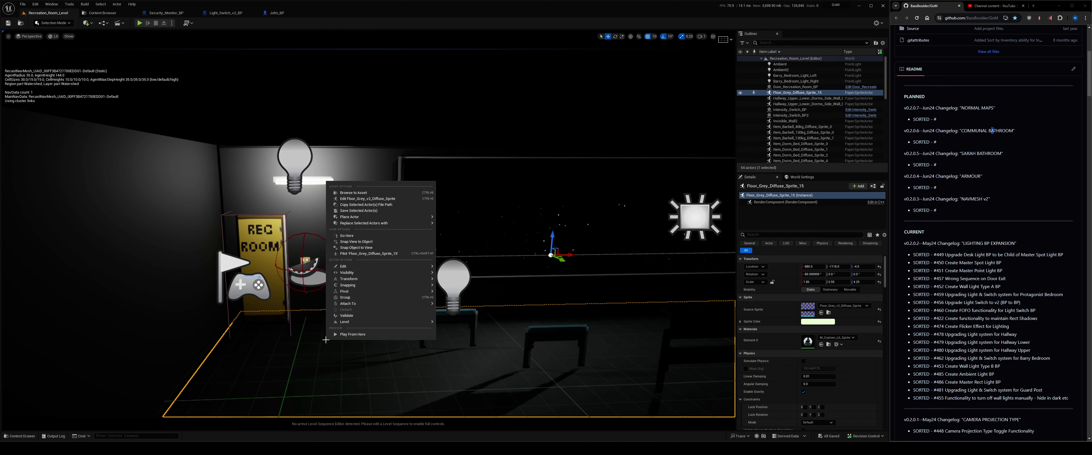
pyautogui.click(368, 234)
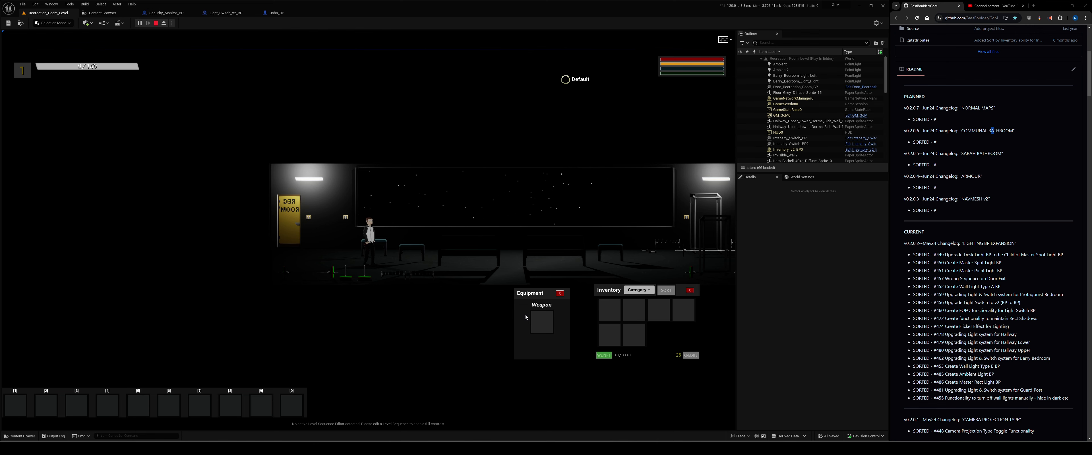
pyautogui.press('d')
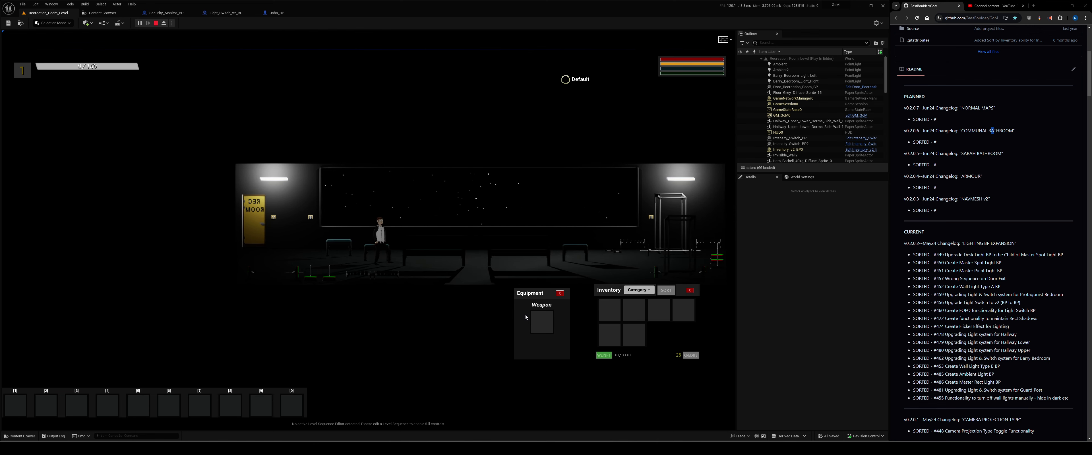
pyautogui.scroll(3, 555, 223)
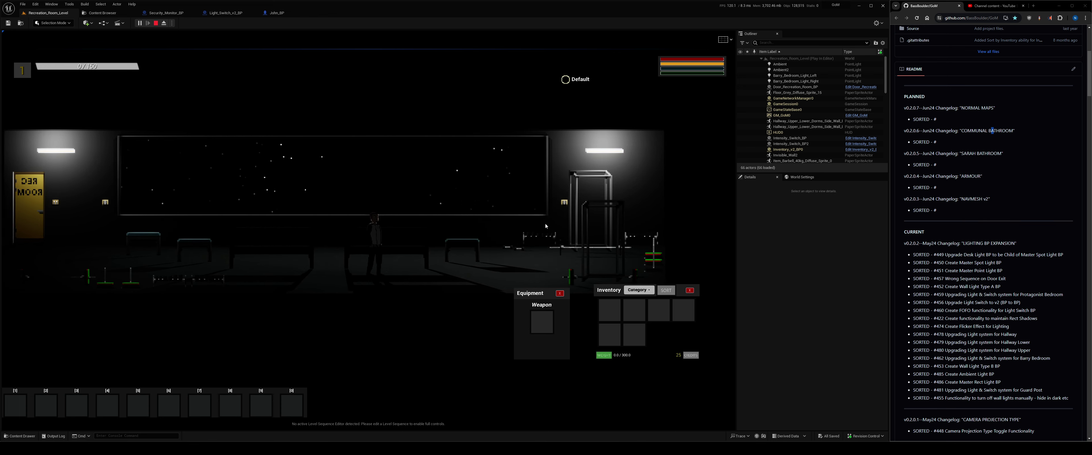
pyautogui.press('Escape')
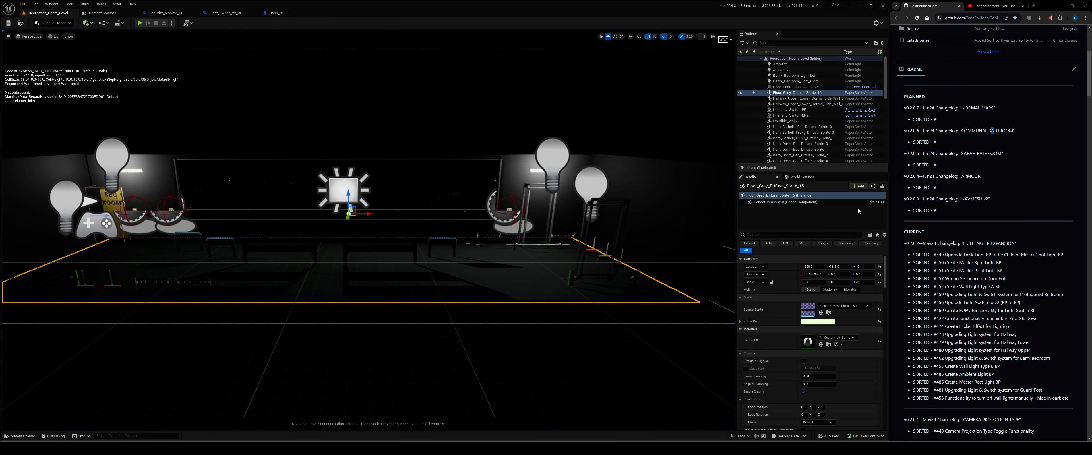
# Highlight part of the planned v0.2.0.7 "NORMAL MAPS" changelog entry in the GitHub readme.
pyautogui.moveTo(997, 109); pyautogui.dragTo(921, 105)
pyautogui.click(939, 127)
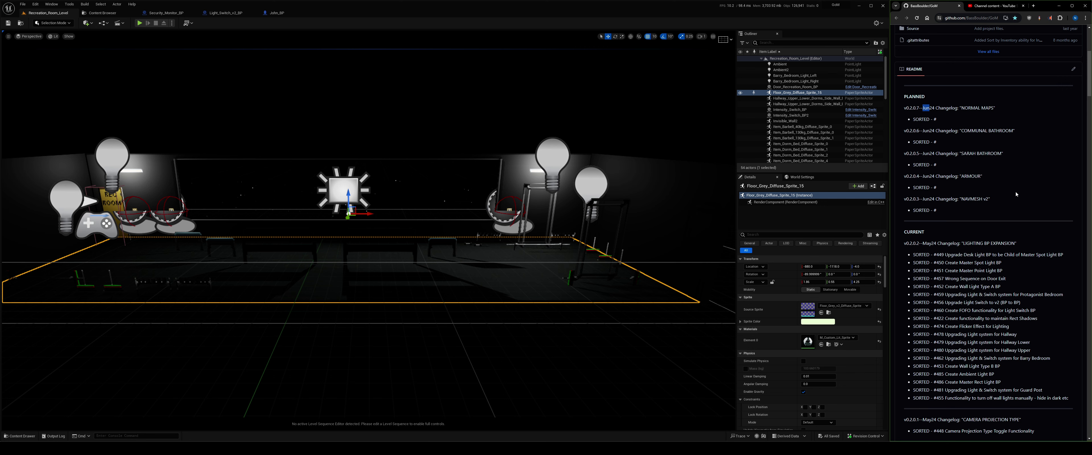
pyautogui.click(1013, 235)
# Highlight the "LIGHTING BP EXPANSION" changelog title and review its entries and the earlier May24 changelogs.
pyautogui.scroll(-1, 985, 270)
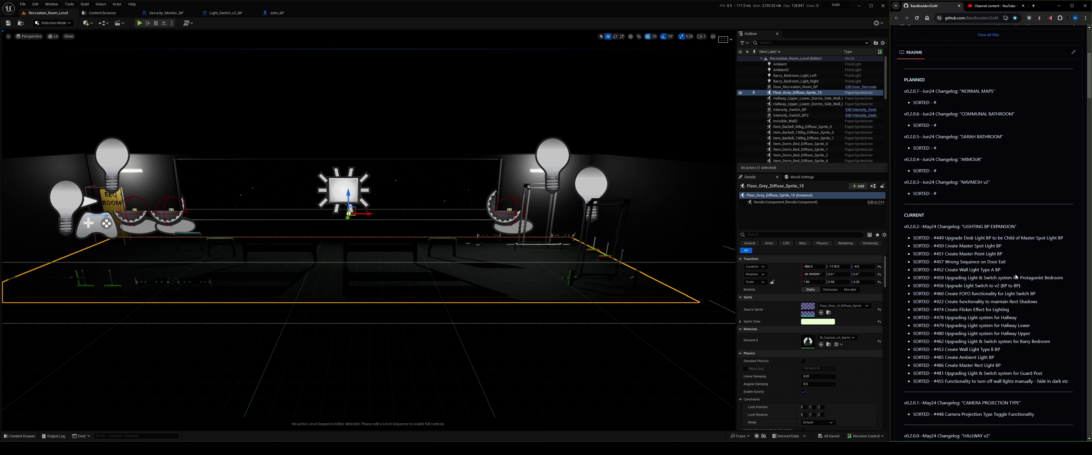
pyautogui.moveTo(1017, 187); pyautogui.dragTo(944, 188)
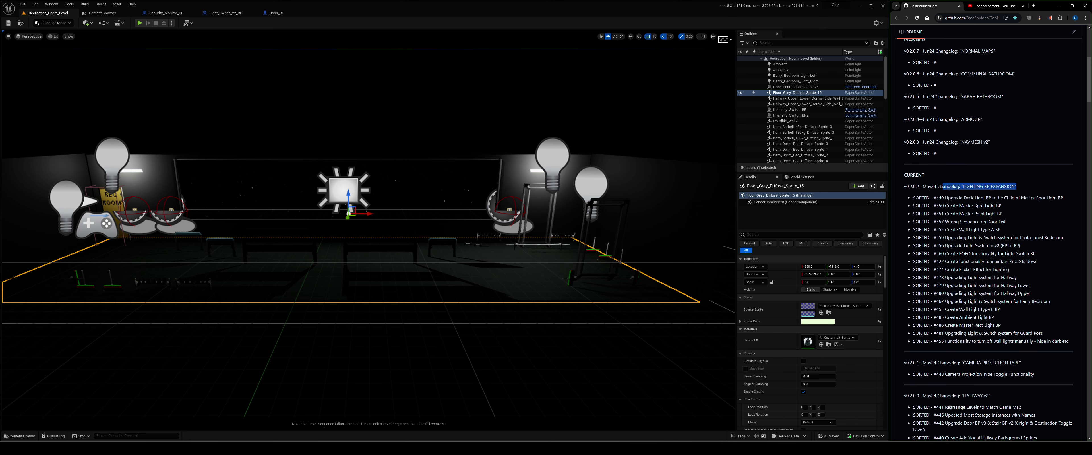
pyautogui.scroll(-2, 993, 255)
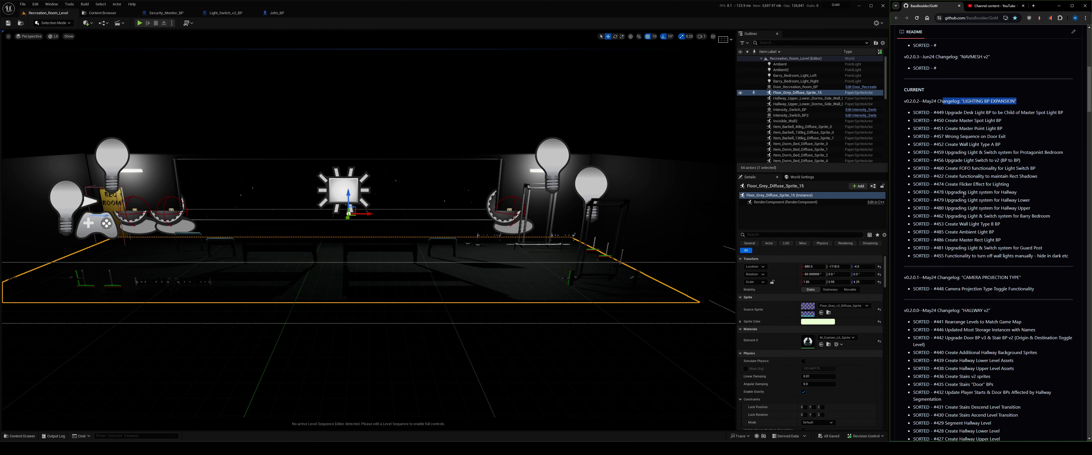
pyautogui.scroll(-1, 964, 195)
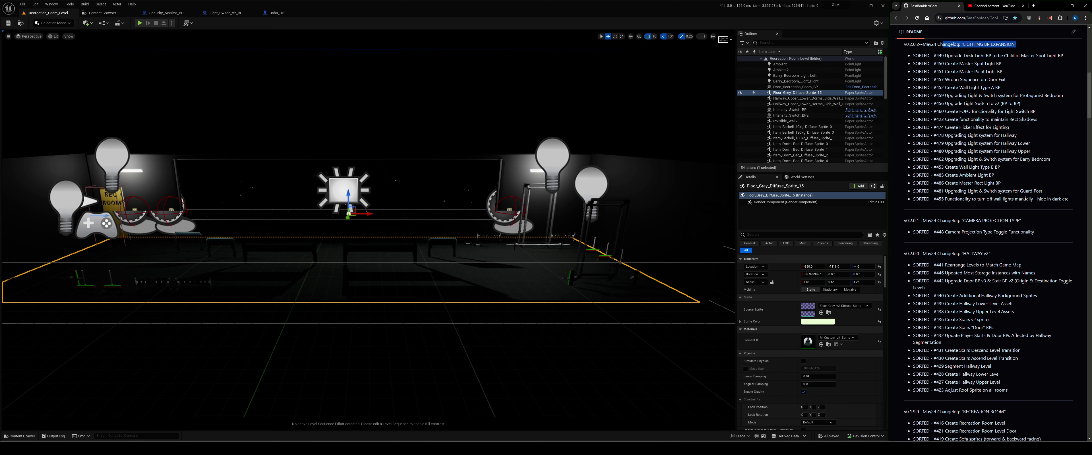
pyautogui.click(1008, 180)
pyautogui.scroll(-2, 992, 173)
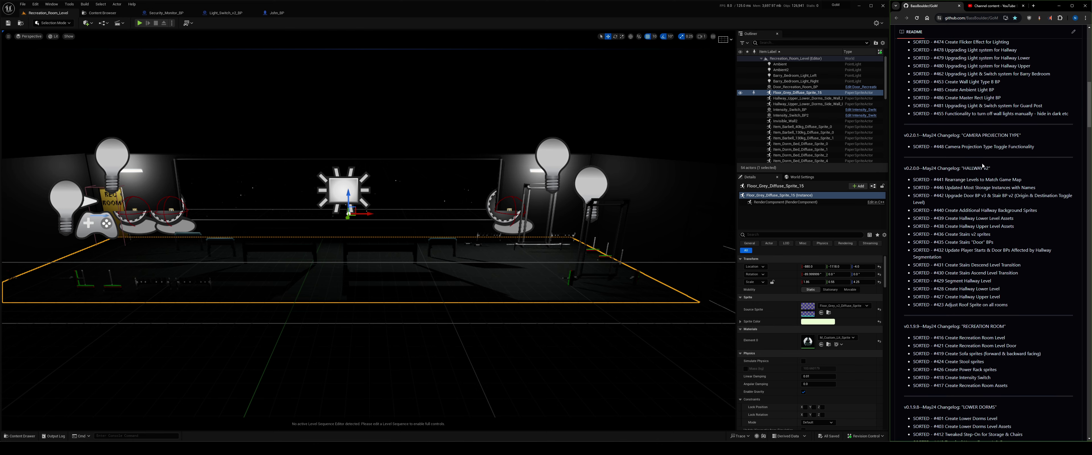
pyautogui.scroll(-2, 979, 211)
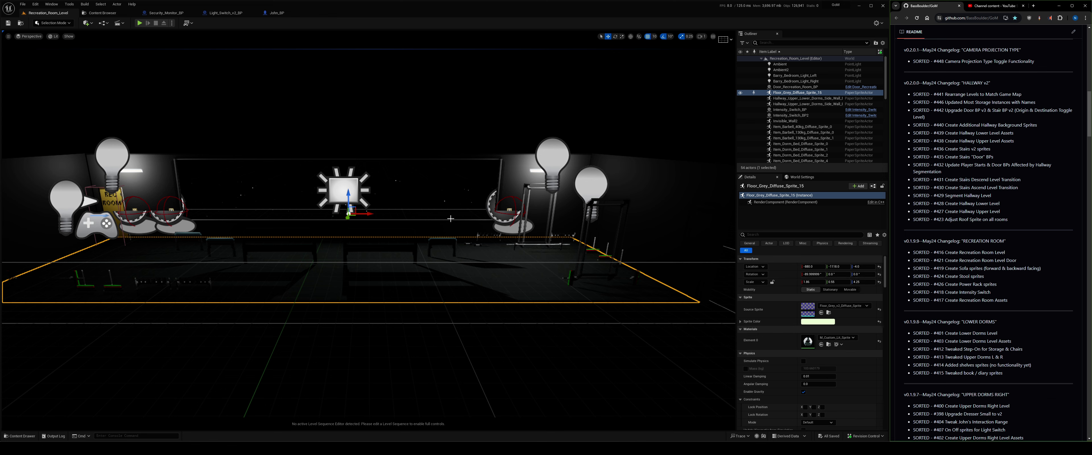
# Play-test the recreation room from the floor near the power rack, switching the room lighting off and on and walking to the rack.
pyautogui.rightClick(566, 255)
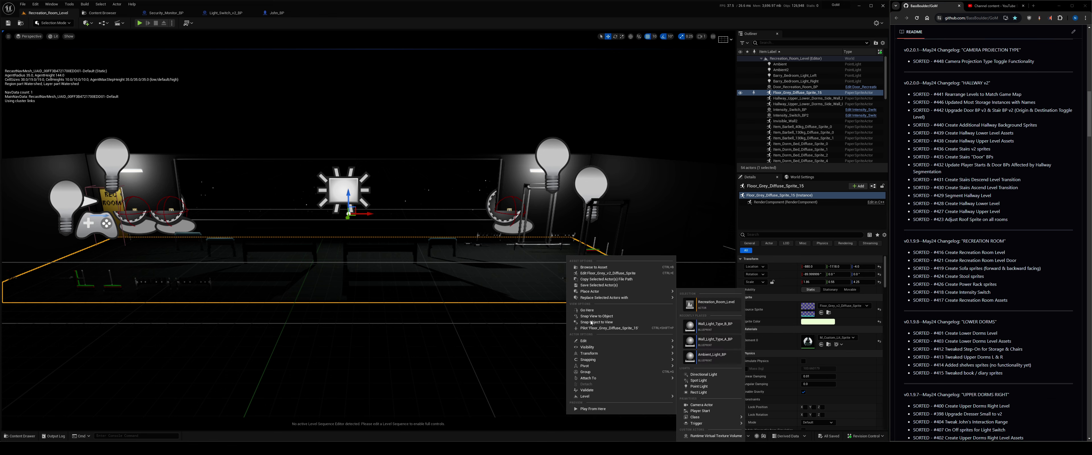
pyautogui.click(599, 408)
pyautogui.click(380, 241)
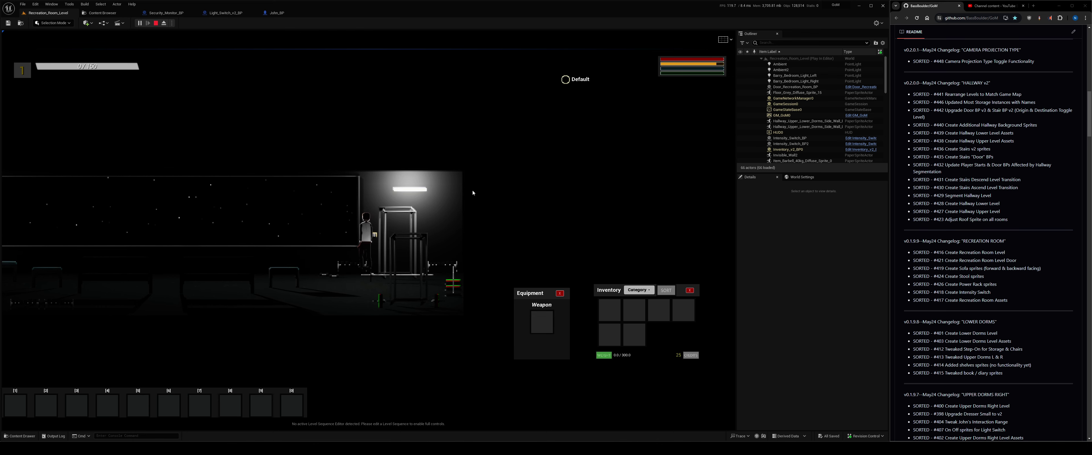
pyautogui.press('e')
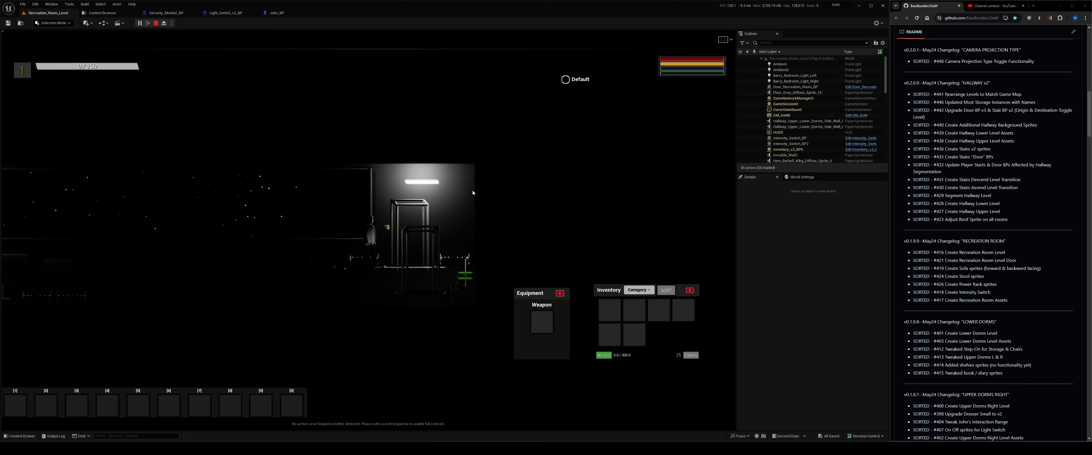
pyautogui.press('e')
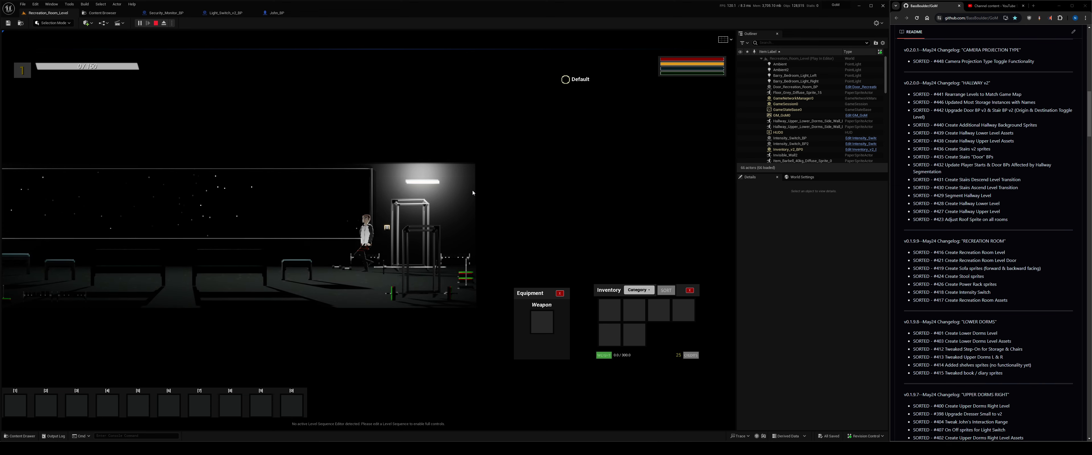
pyautogui.press('d')
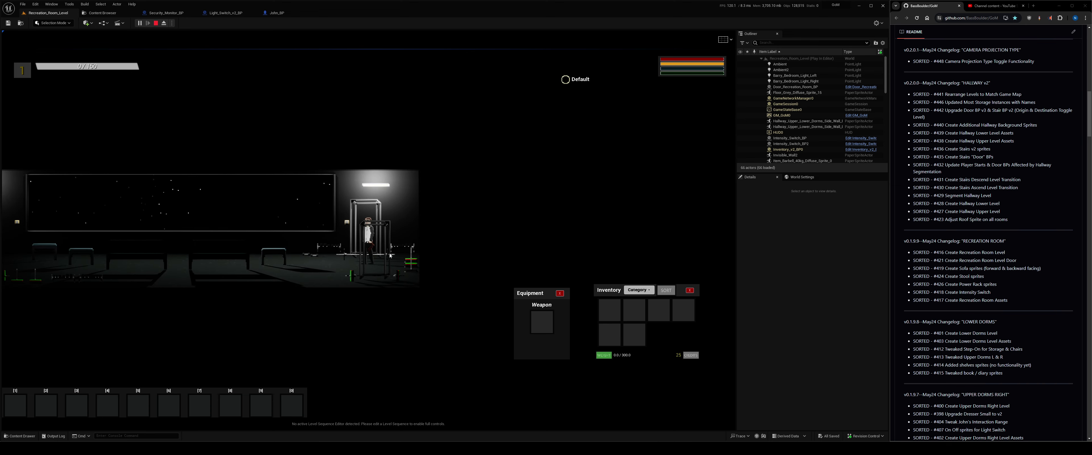
# Walk the character back and forth around the power rack, viewing the recreation room's lighting from close up and farther away.
pyautogui.press('a')
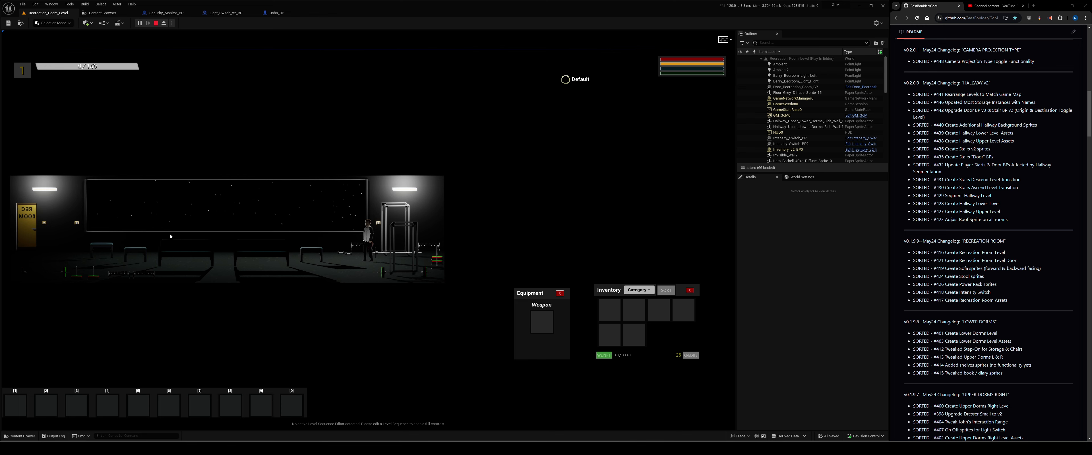
pyautogui.press('d')
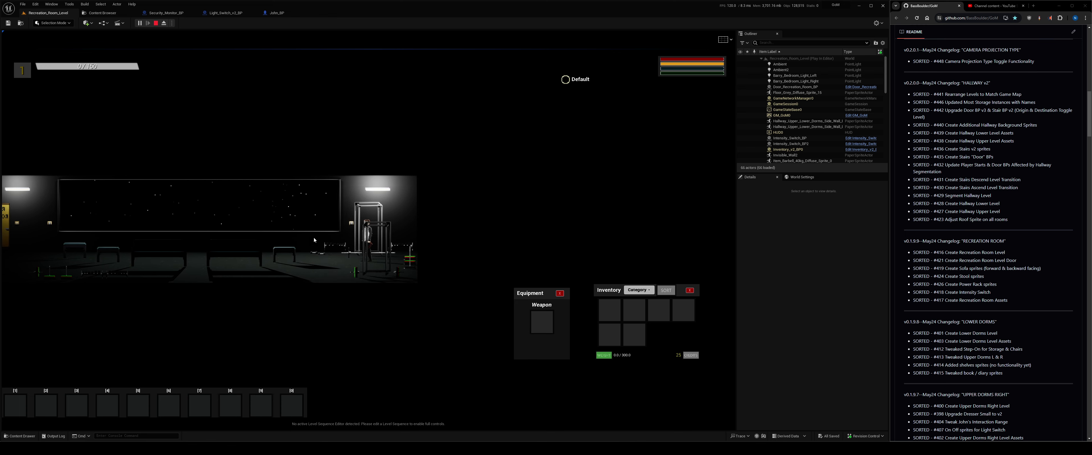
pyautogui.press('d')
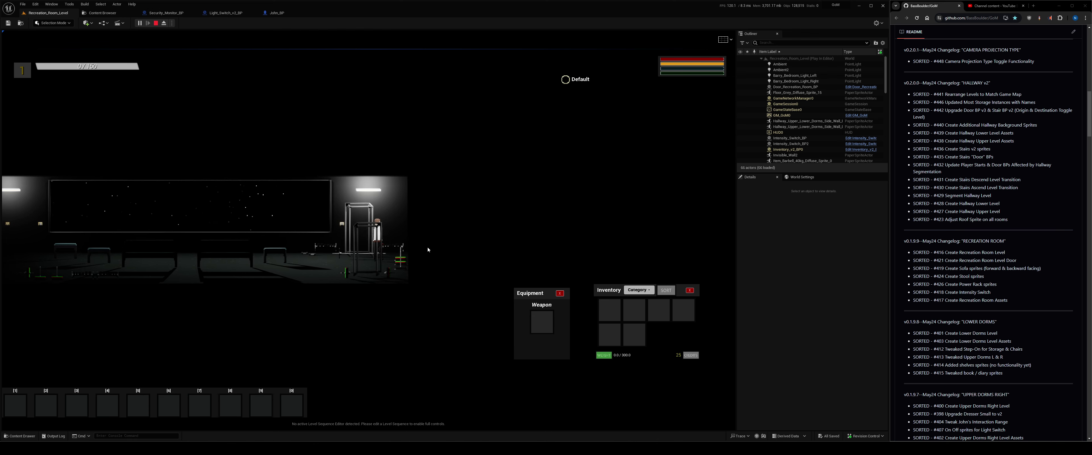
pyautogui.press('a')
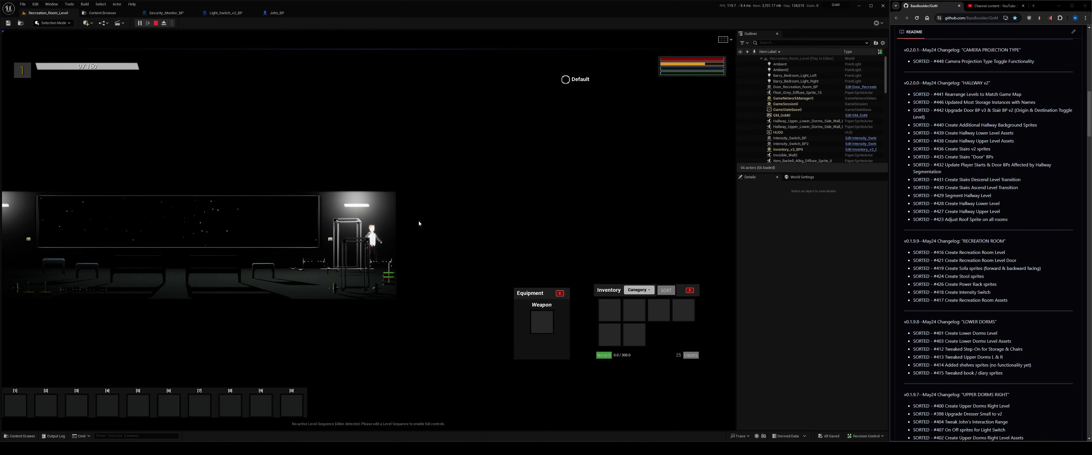
pyautogui.press('d')
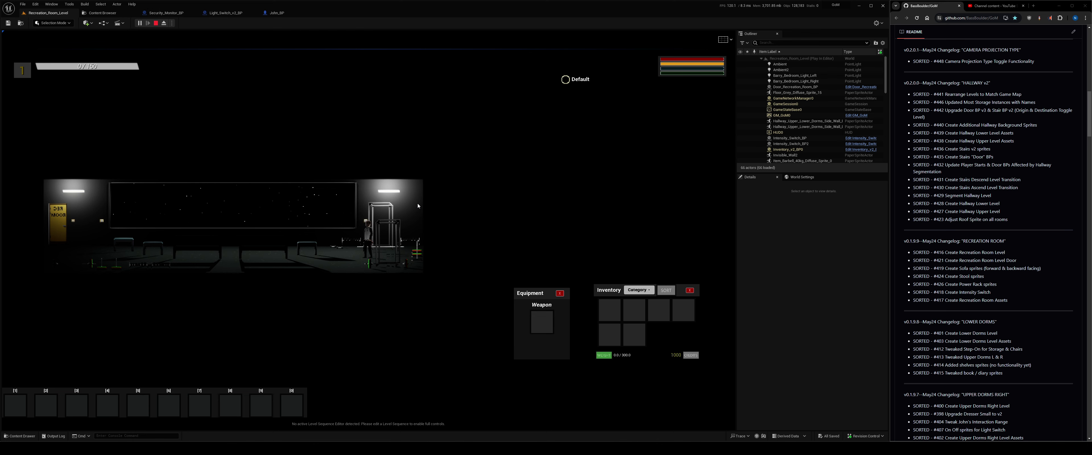
pyautogui.scroll(5, 417, 204)
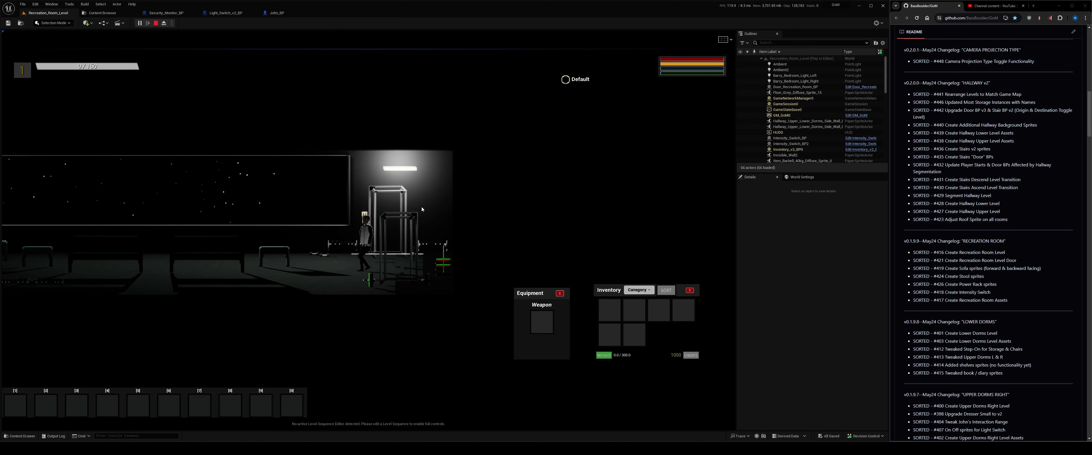
pyautogui.scroll(-5, 440, 259)
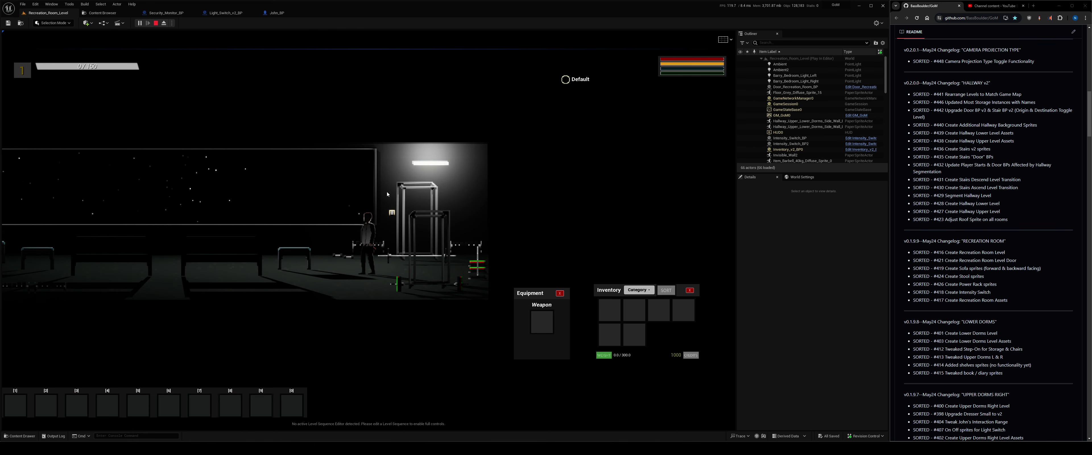
pyautogui.scroll(-2, 363, 182)
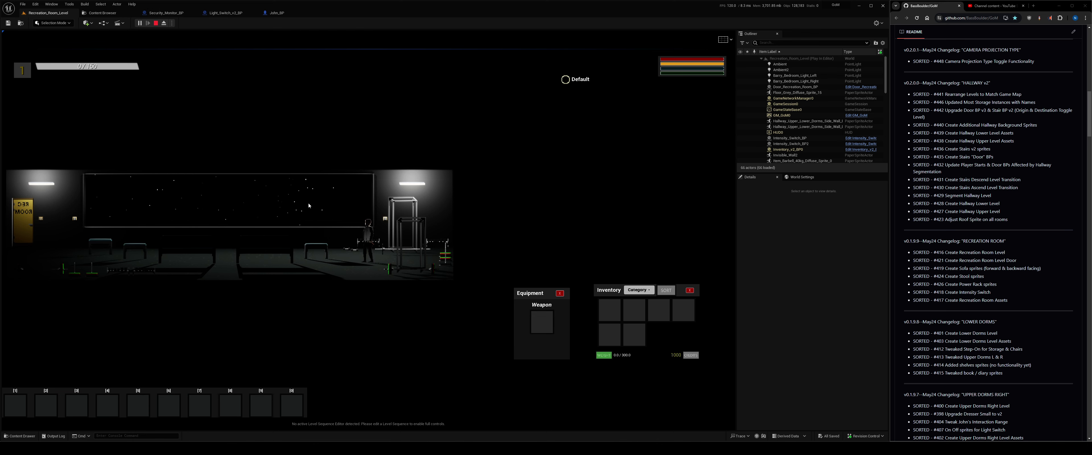
# Stop the play-test and hide the navigation mesh display in the level viewport.
pyautogui.press('Escape')
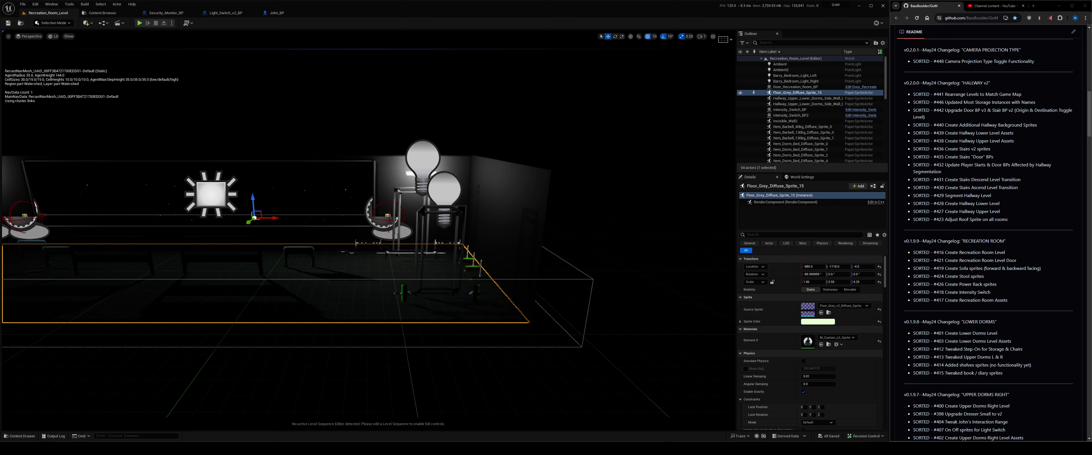
pyautogui.press('p')
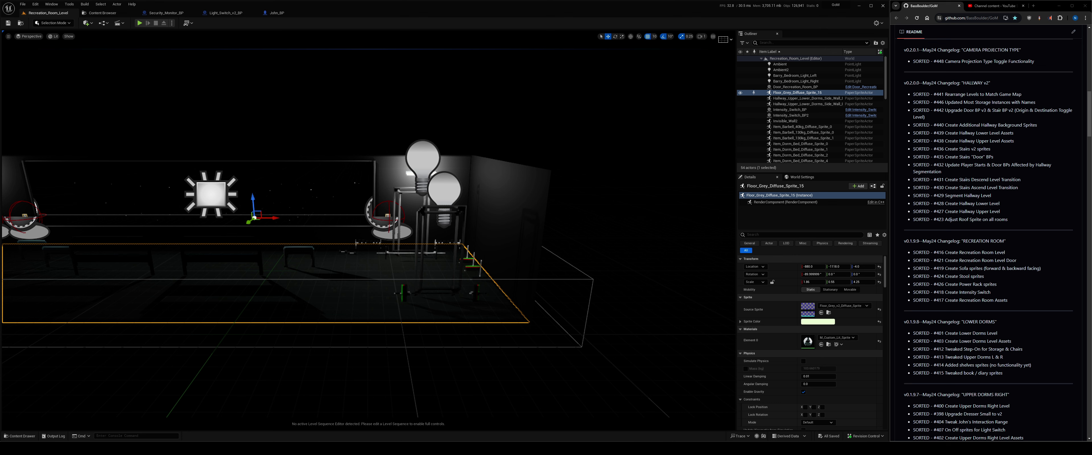